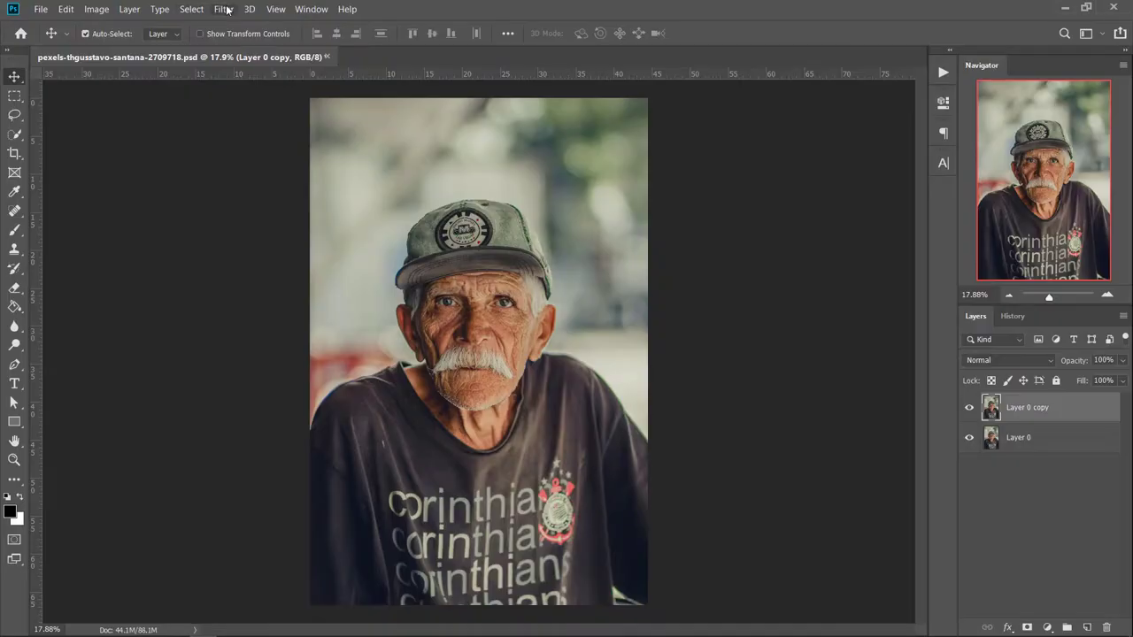
Step: Open Camera Raw on the copied portrait and set Clarity +20, Temperature -7, Contrast +10
left_click(223, 9)
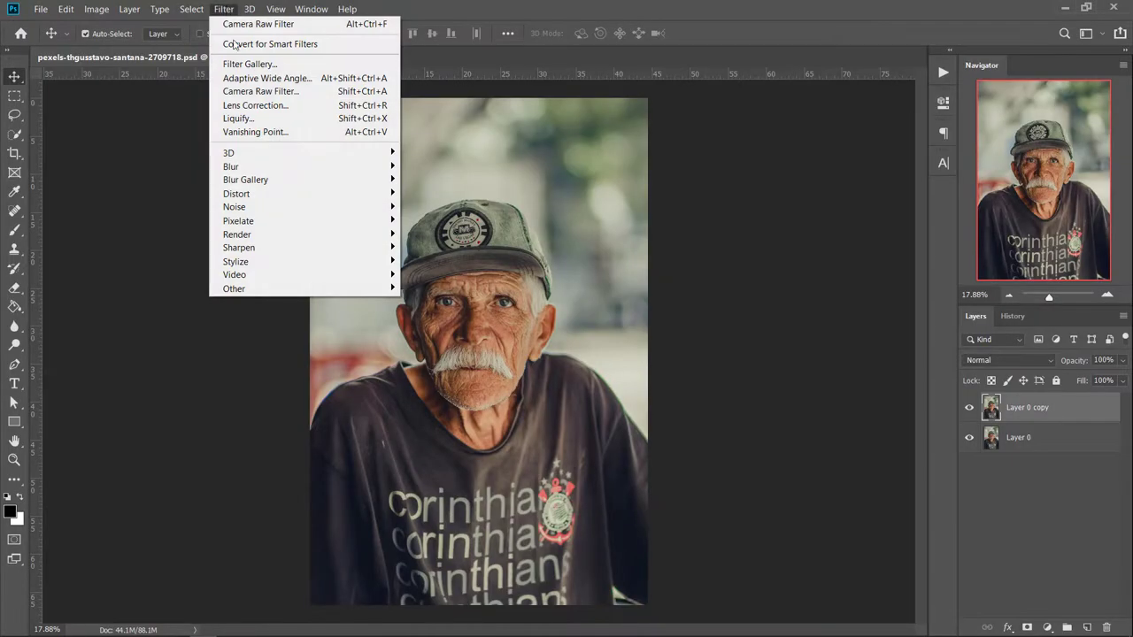
left_click(261, 91)
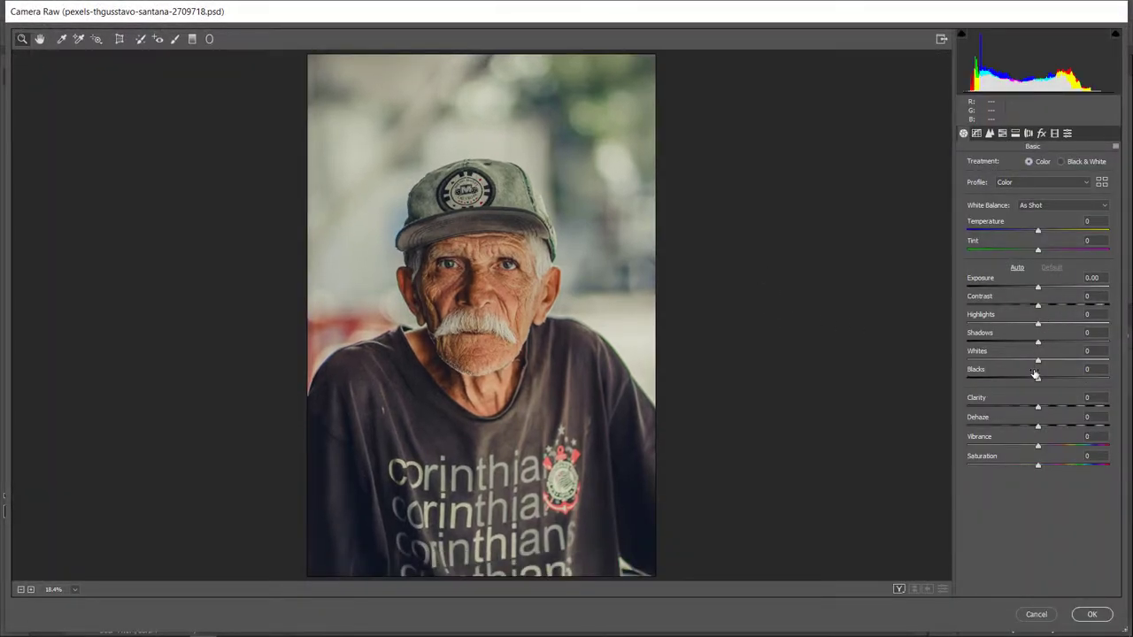
mouse_move(1039, 408)
left_mouse_down()
mouse_move(1054, 408)
mouse_move(1043, 408)
left_mouse_up()
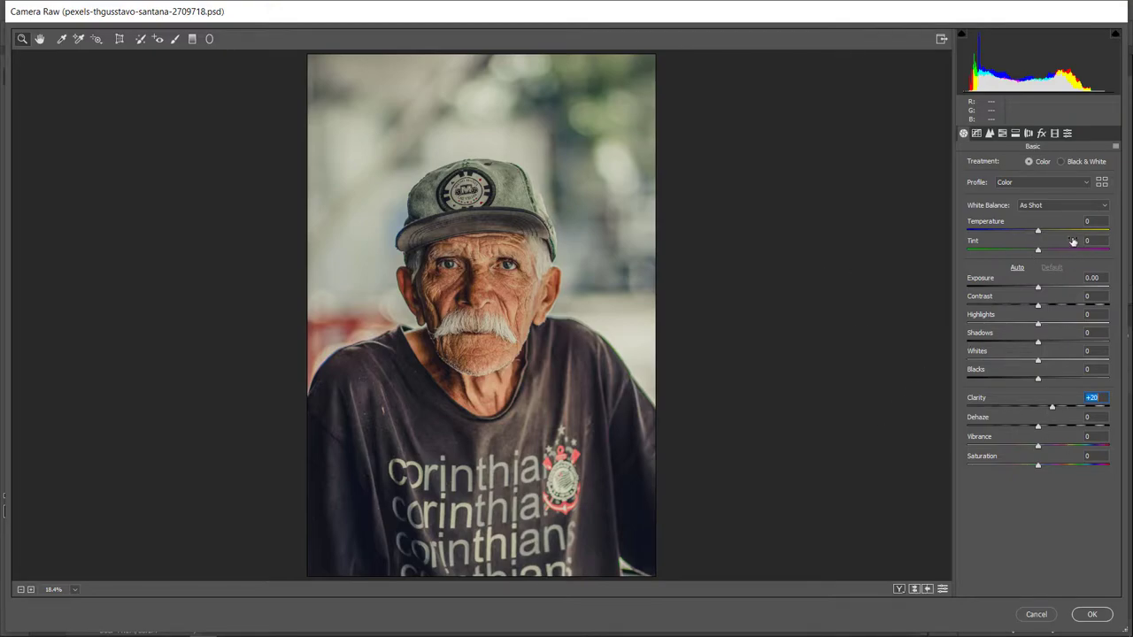
left_click_drag(1038, 232, 1033, 232)
left_click(1046, 304)
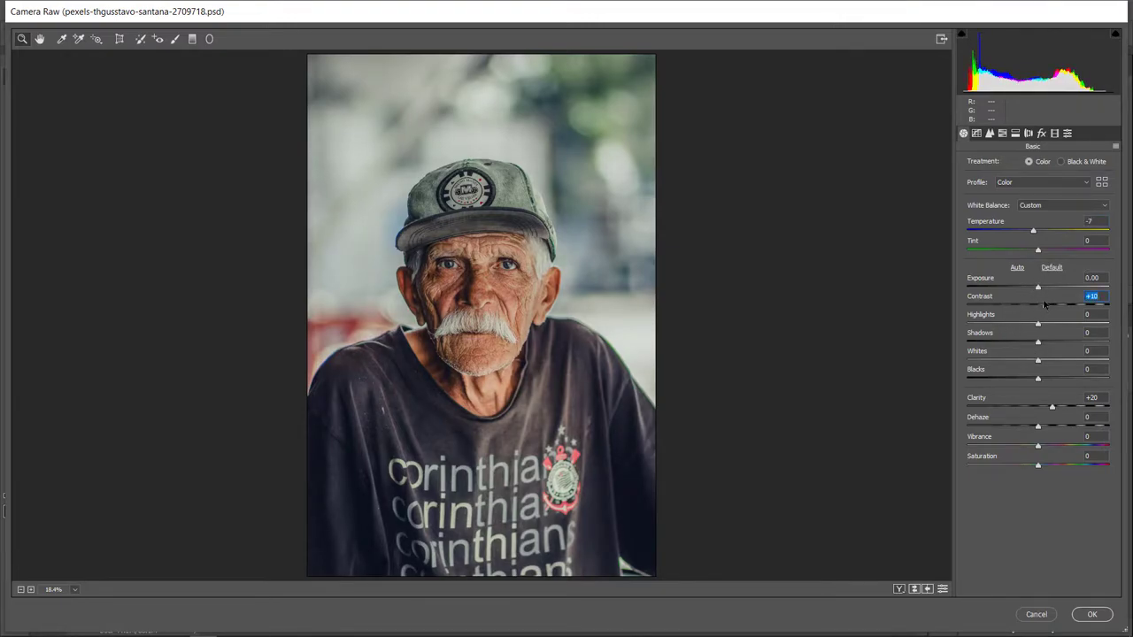
Step: In HSL Saturation, set Greens and Aquas to -100 and Reds to -2
left_click(1003, 134)
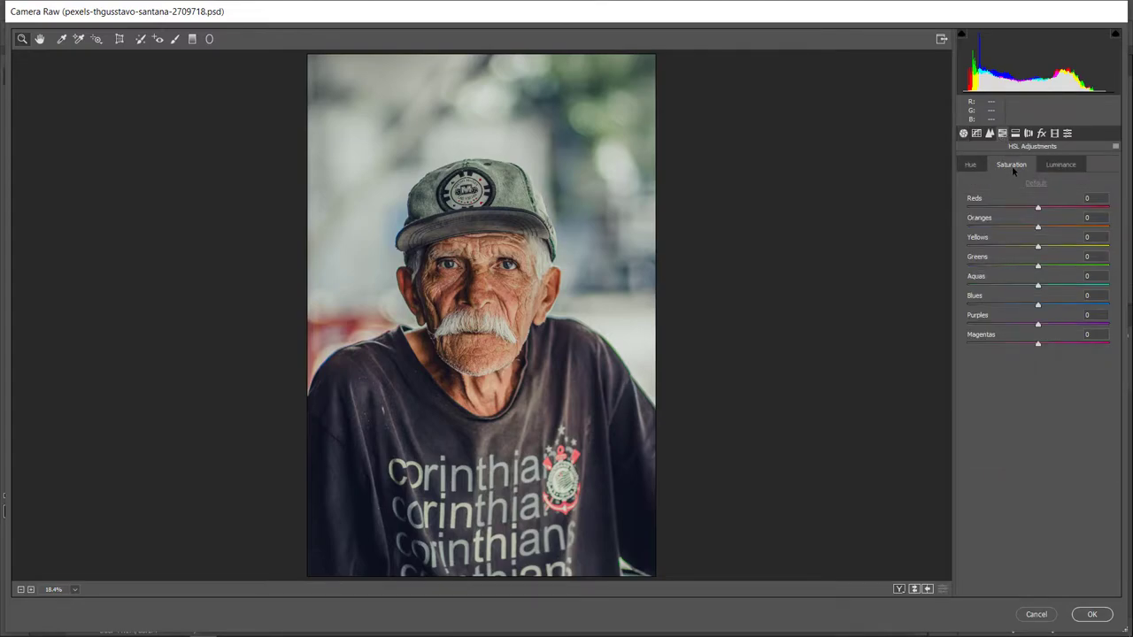
left_click(1040, 265)
left_click_drag(1012, 268, 967, 266)
left_click(1007, 285)
left_click_drag(1123, 293, 938, 285)
mouse_move(1041, 210)
left_mouse_down()
mouse_move(948, 225)
mouse_move(1041, 209)
left_mouse_up()
left_click(987, 207)
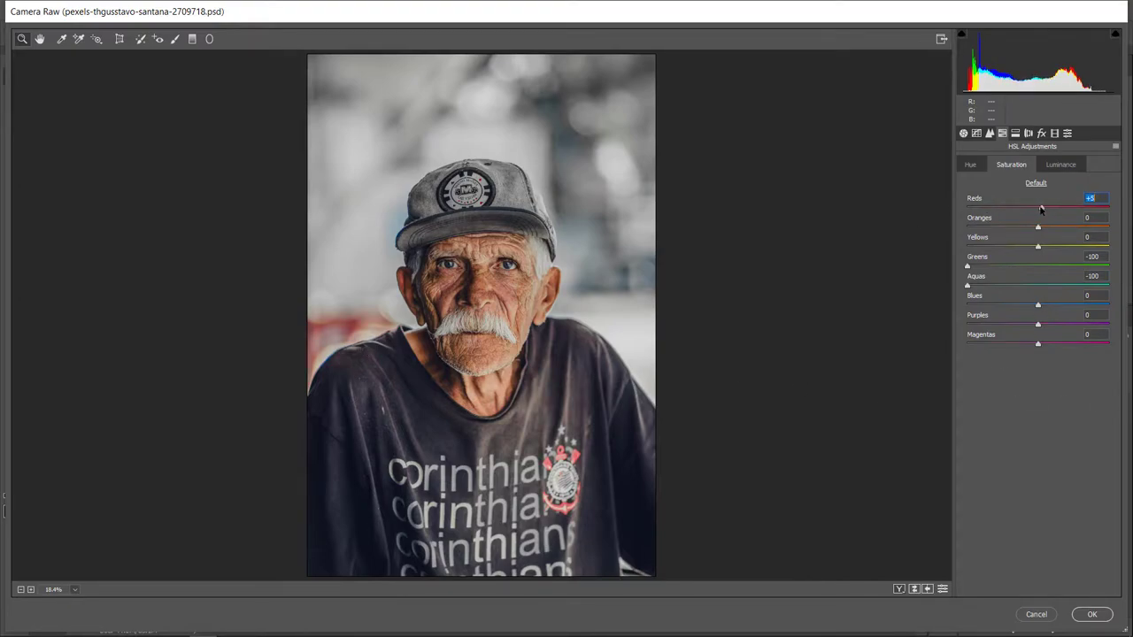
Step: Raise HSL Luminance for Blues to +65 and Greens to +21
left_click(1060, 164)
left_click_drag(1039, 305, 1083, 306)
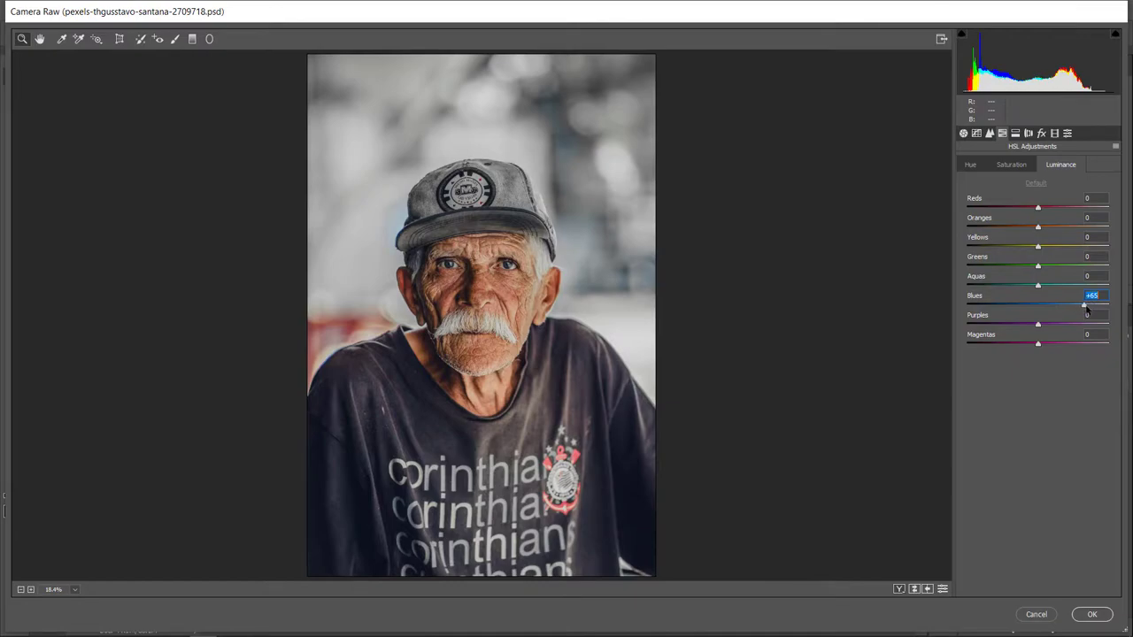
mouse_move(1038, 267)
left_mouse_down()
mouse_move(1084, 267)
mouse_move(1063, 277)
left_mouse_up()
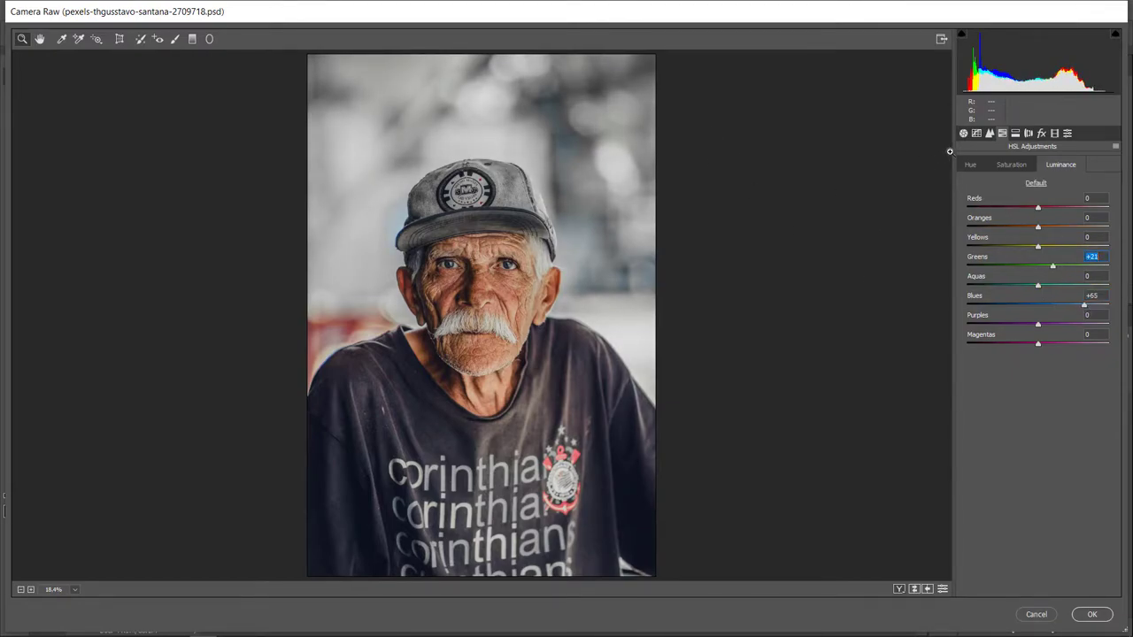
left_click(1002, 165)
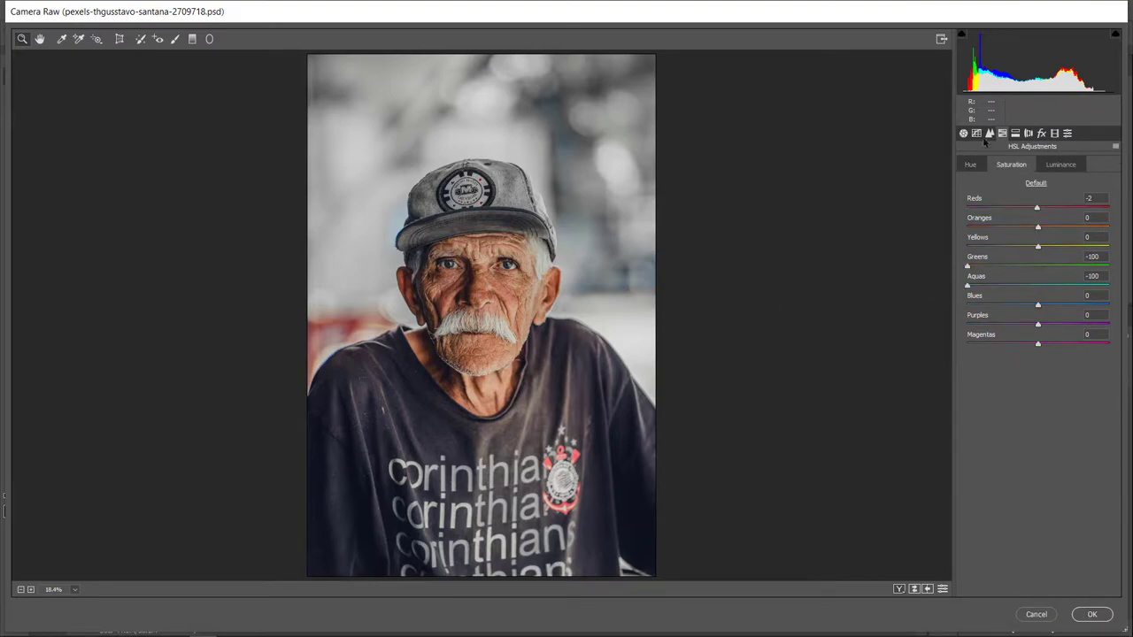
Step: Apply the Camera Raw grade, compare it with the original, and open Stylize > Diffuse
left_click(1092, 615)
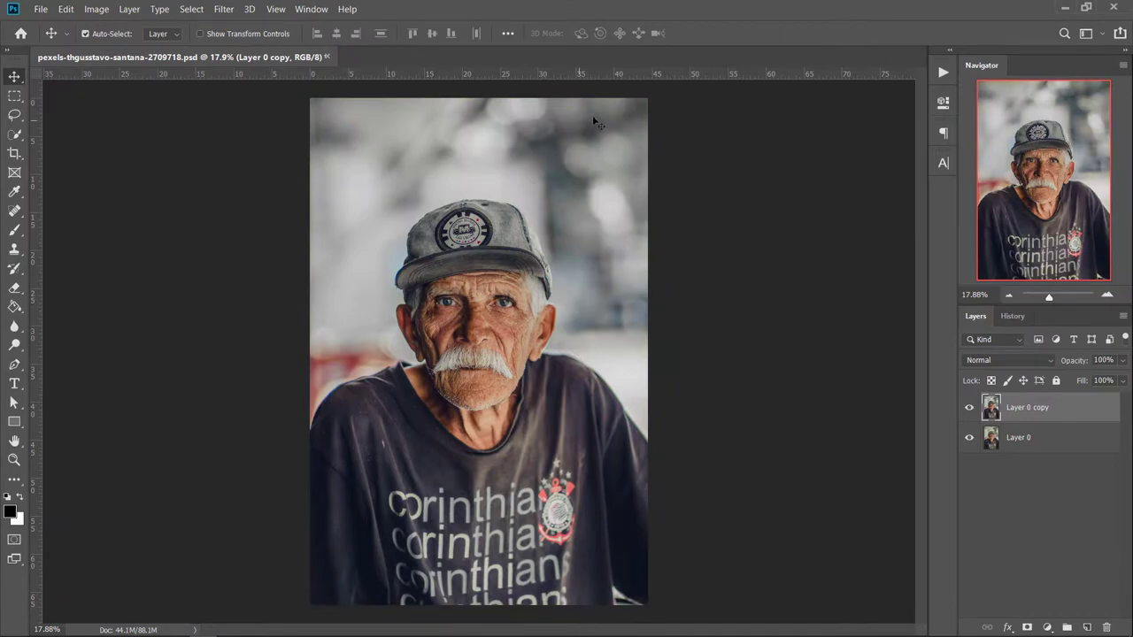
left_click(969, 408)
left_click(223, 9)
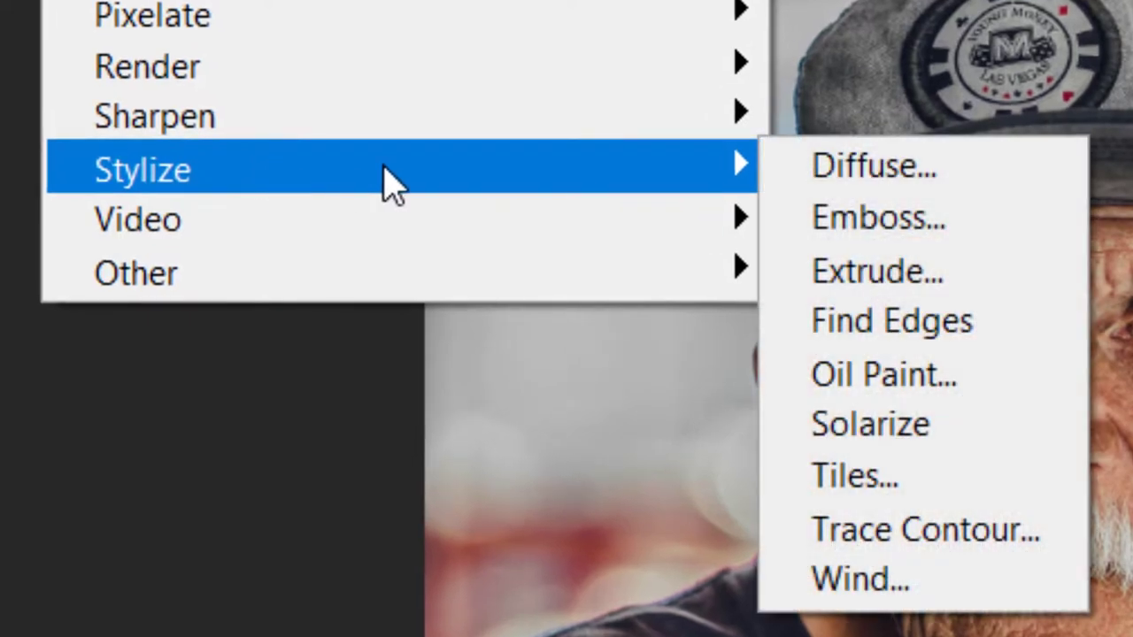
mouse_move(235, 261)
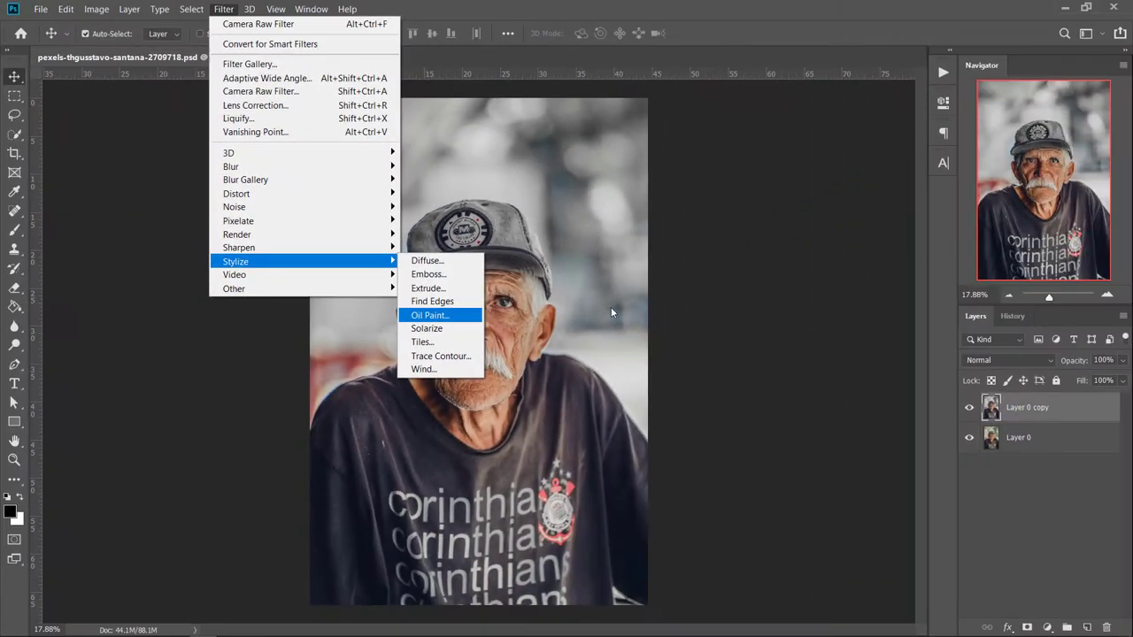
left_click(740, 292)
left_click(223, 9)
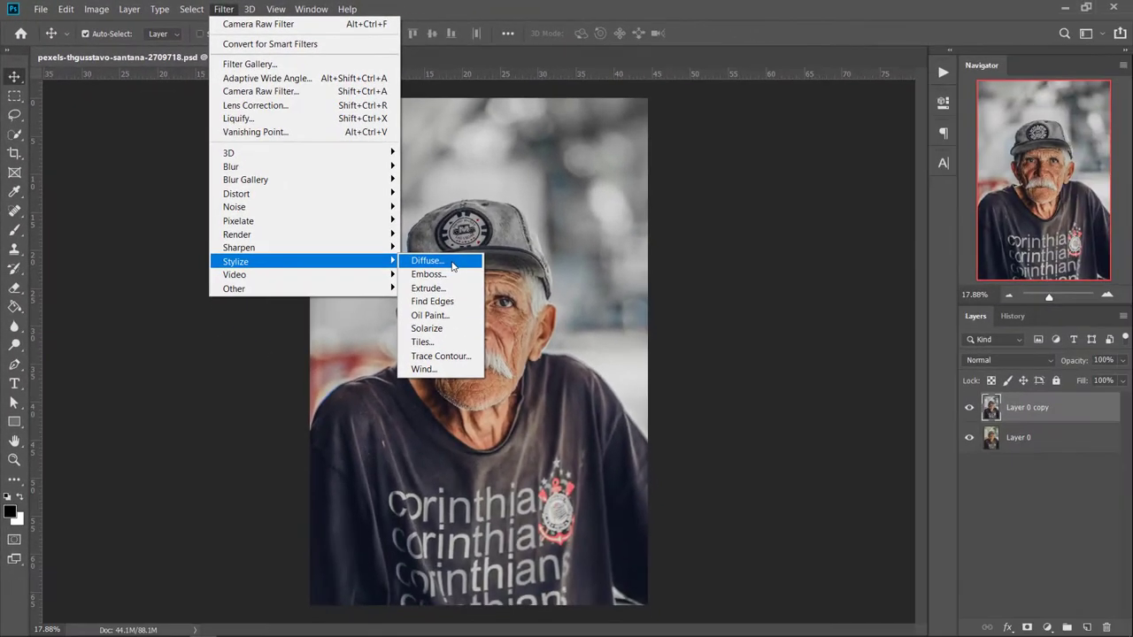
left_click(451, 264)
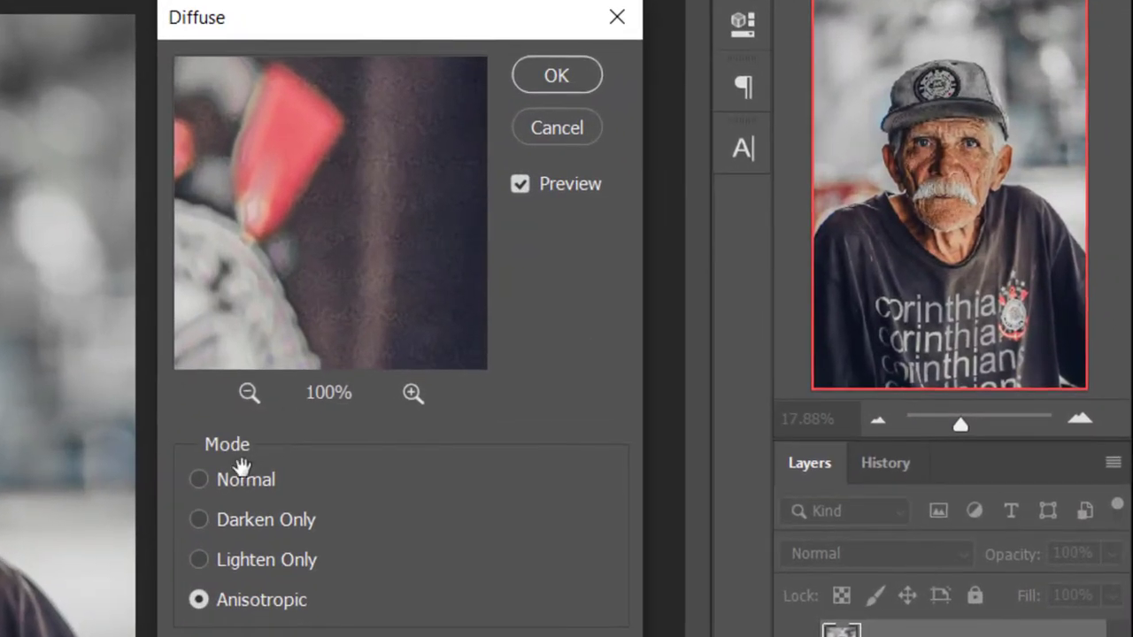
Step: Preview Diffuse in Normal mode, zoomed in on the man's eye
left_click(200, 480)
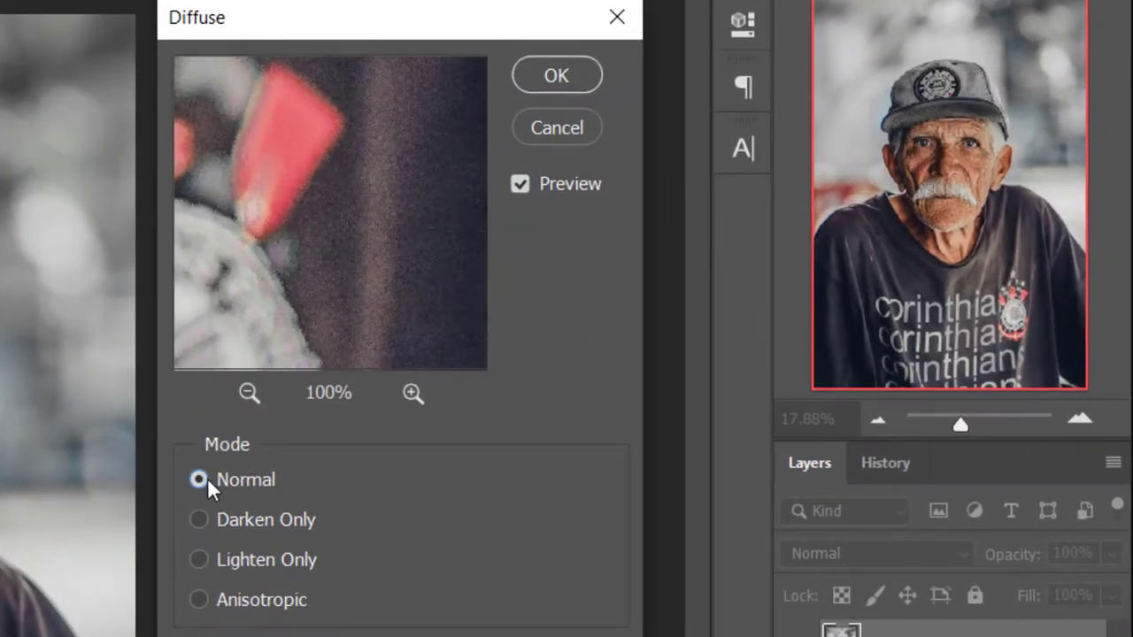
mouse_move(372, 246)
left_mouse_down()
mouse_move(311, 246)
mouse_move(336, 321)
mouse_move(329, 274)
left_mouse_up()
left_click(246, 393)
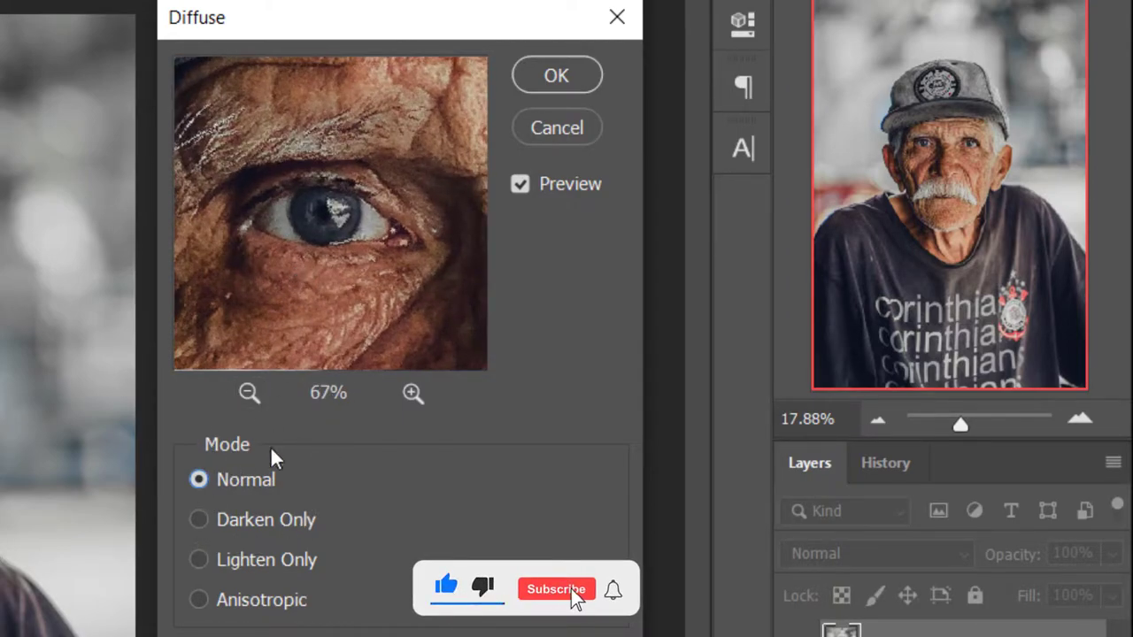
left_click(410, 394)
left_click(410, 394)
left_click(410, 394)
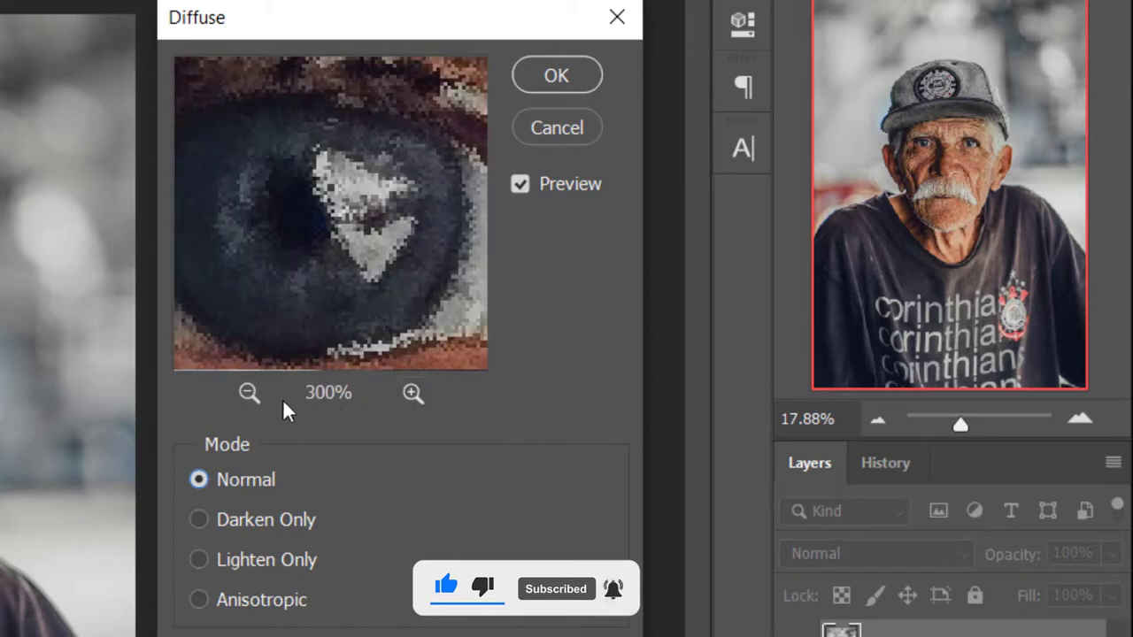
left_click(249, 393)
mouse_move(299, 324)
left_mouse_down()
mouse_move(349, 254)
mouse_move(291, 251)
left_mouse_up()
left_click(412, 393)
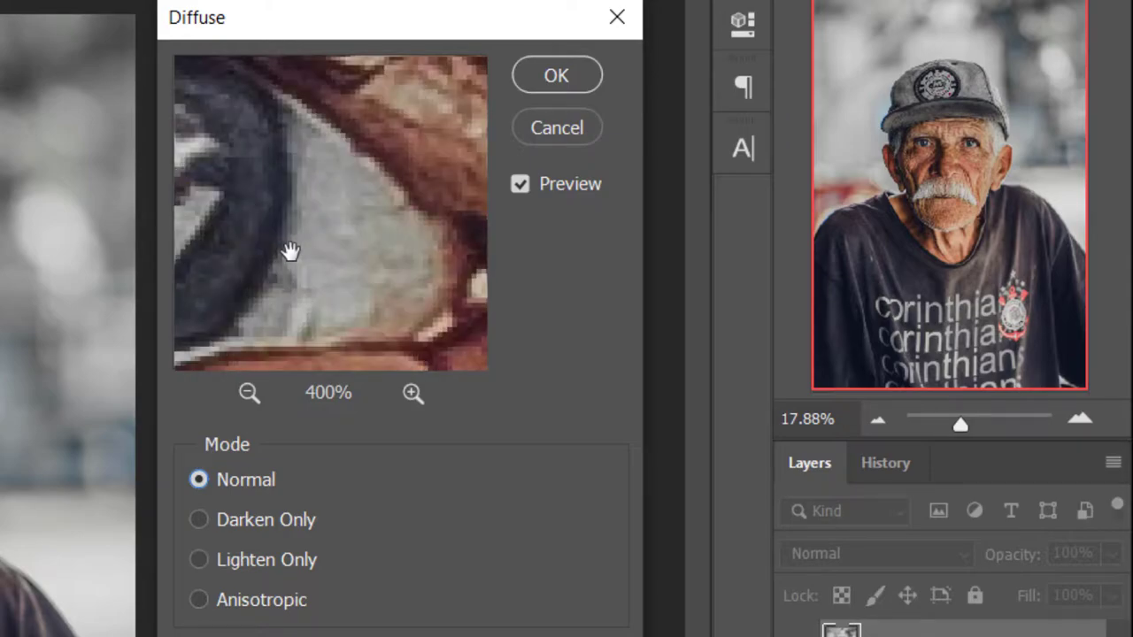
mouse_move(291, 251)
left_mouse_down()
mouse_move(410, 253)
mouse_move(355, 260)
mouse_move(333, 245)
left_mouse_up()
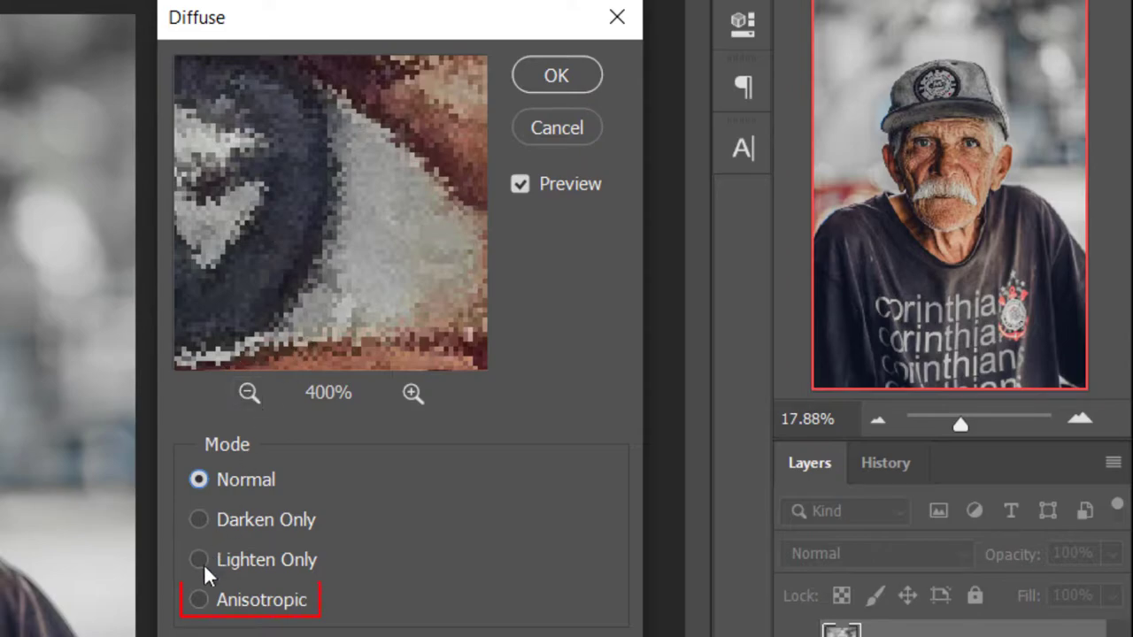
Step: Switch Diffuse to Anisotropic mode and inspect the eye and face in the preview
left_click(199, 600)
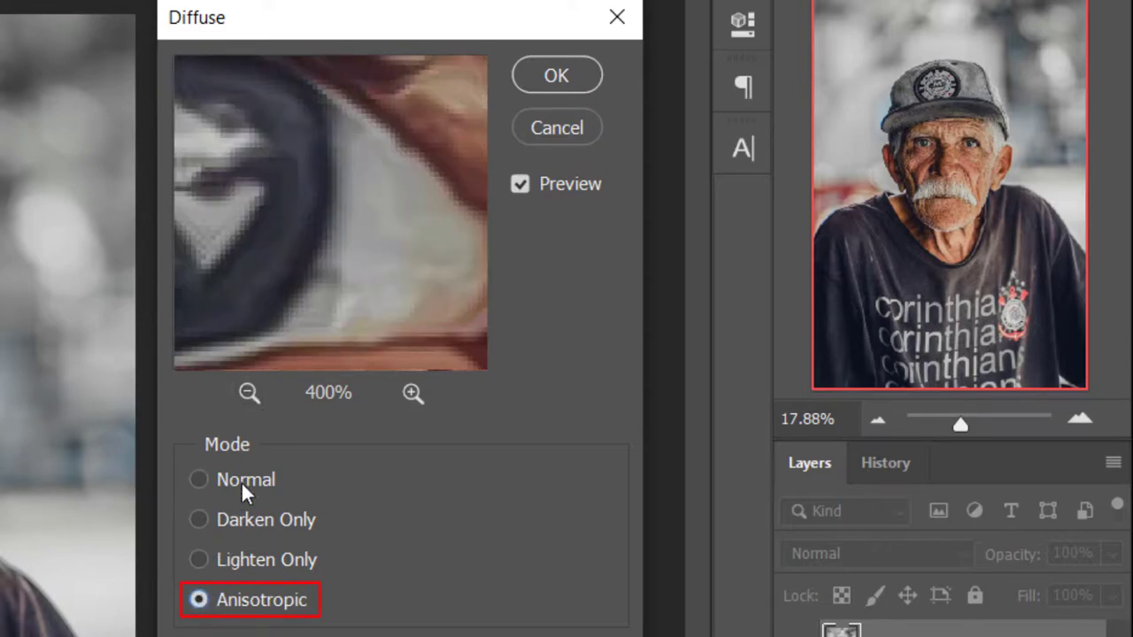
left_click(247, 393)
left_click(247, 393)
left_click(247, 393)
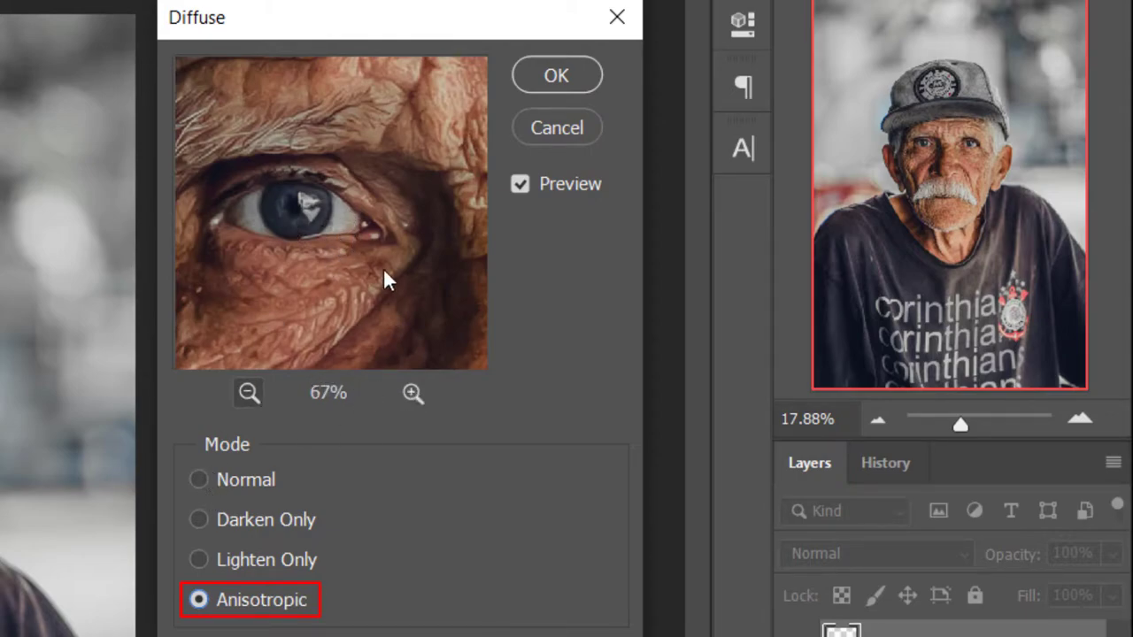
left_click_drag(320, 255, 328, 283)
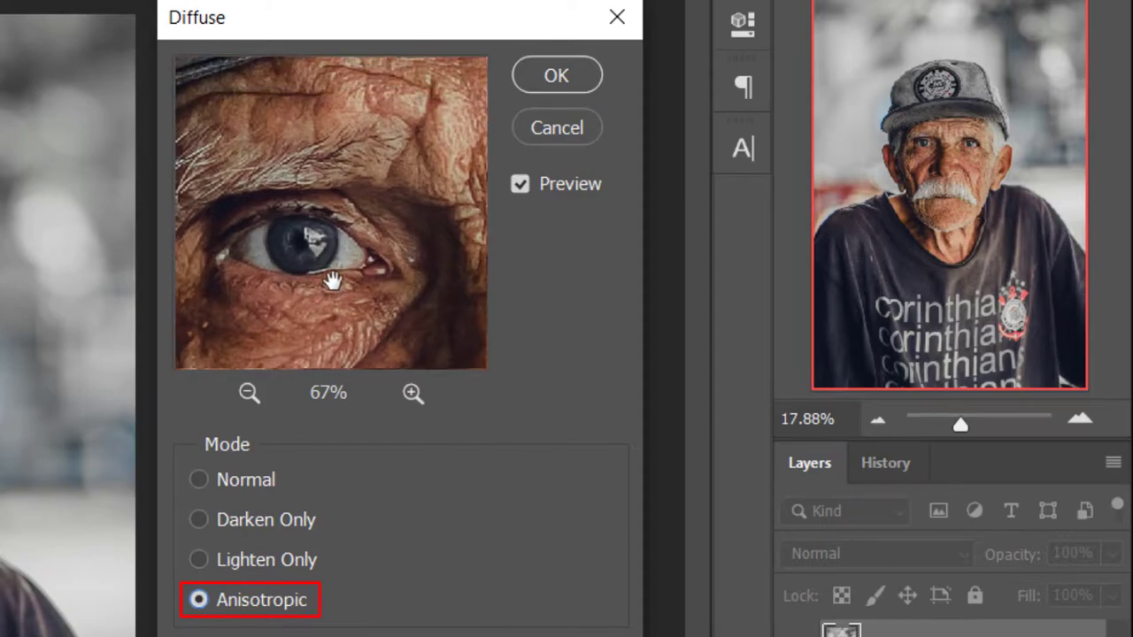
left_click(412, 394)
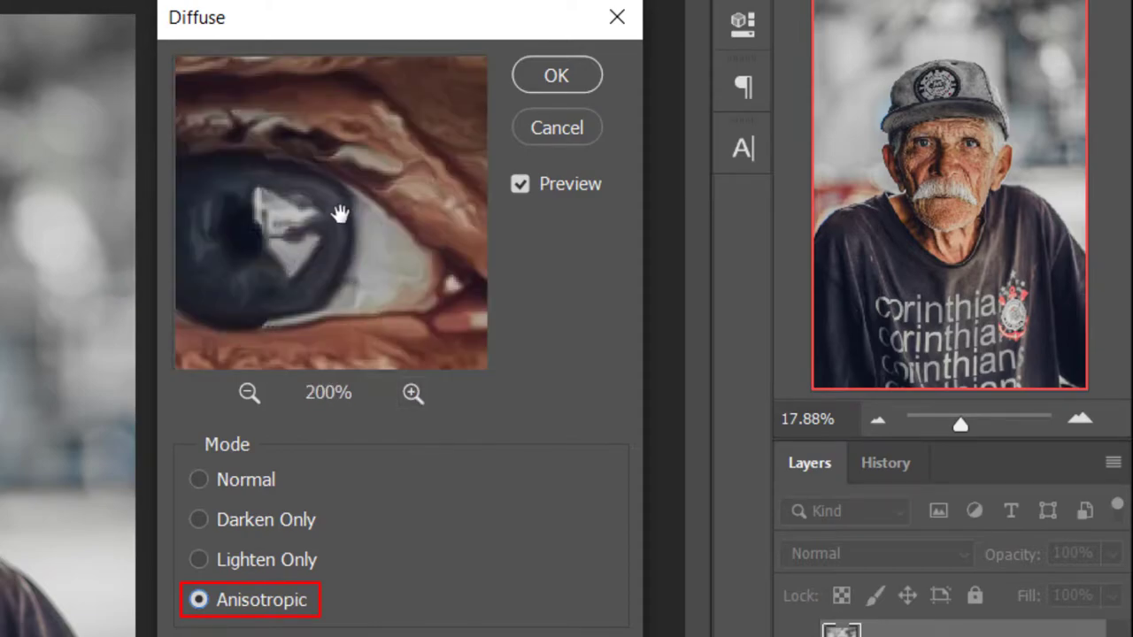
left_click_drag(337, 199, 299, 179)
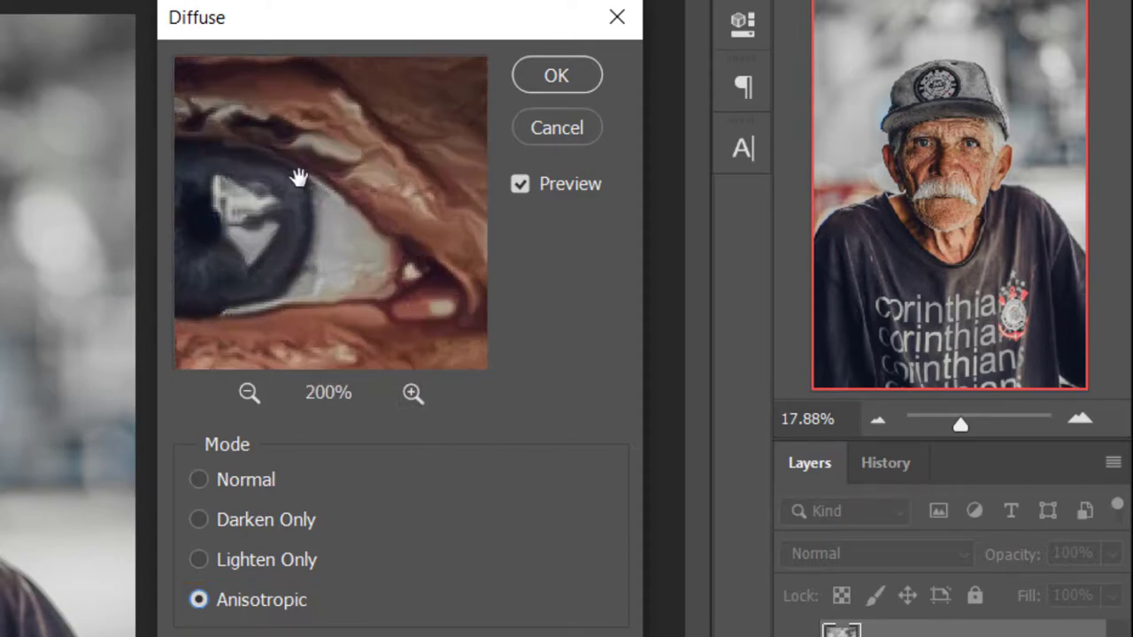
left_click(249, 395)
left_click(249, 395)
left_click_drag(290, 248, 299, 278)
left_click(248, 394)
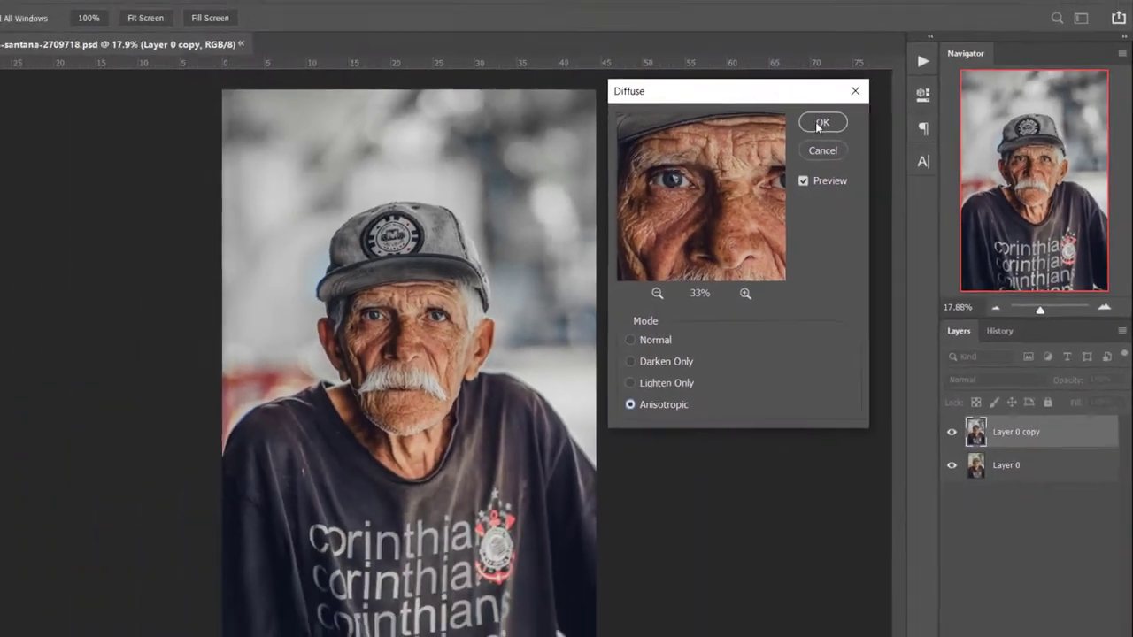
Step: Apply the Anisotropic Diffuse, then zoom in on the face and back out
left_click(531, 77)
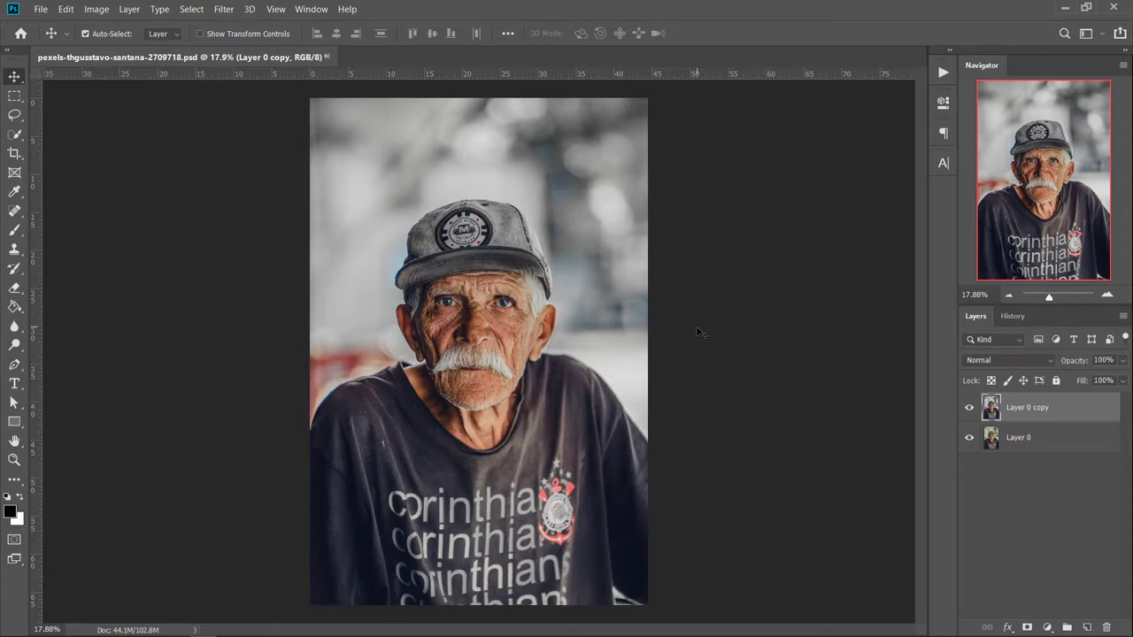
scroll(469, 304, "up", 2)
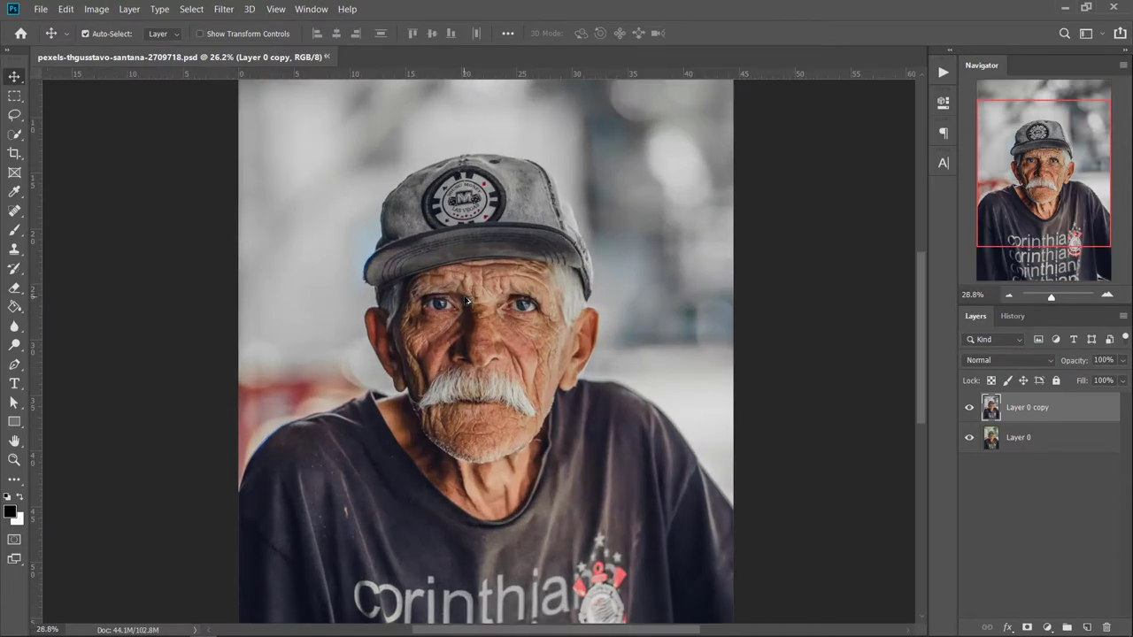
scroll(470, 304, "up", 3)
scroll(469, 302, "up", 2)
scroll(467, 302, "down", 3)
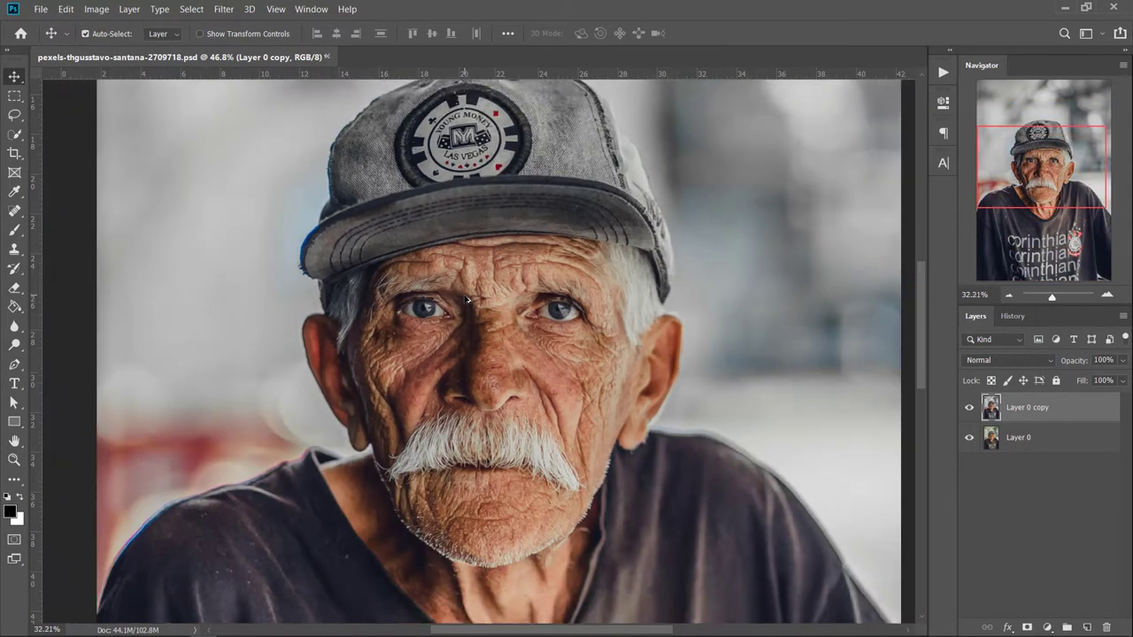
scroll(466, 302, "down", 2)
scroll(467, 302, "down", 1)
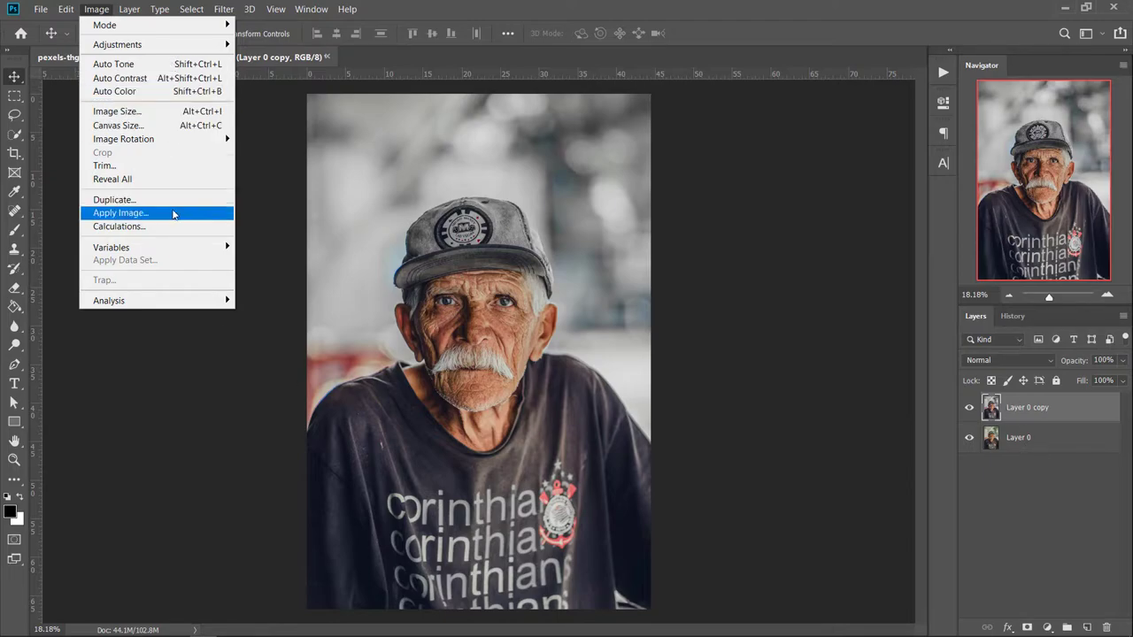
Step: Rotate the canvas 90° clockwise and apply another Anisotropic Diffuse pass
mouse_move(124, 139)
left_click(270, 152)
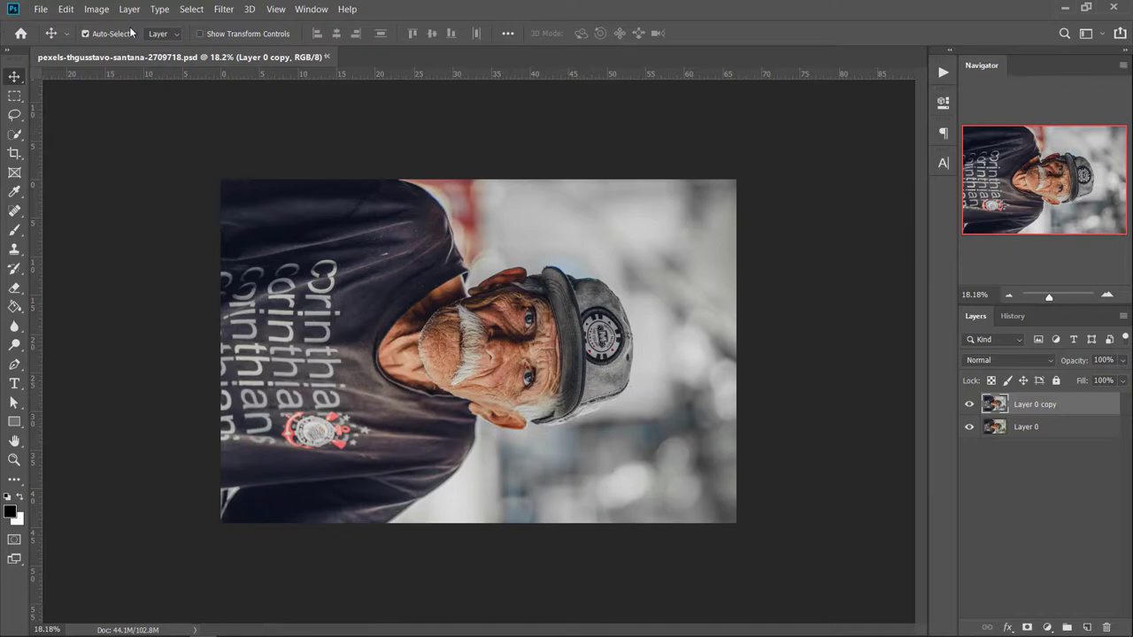
left_click(223, 9)
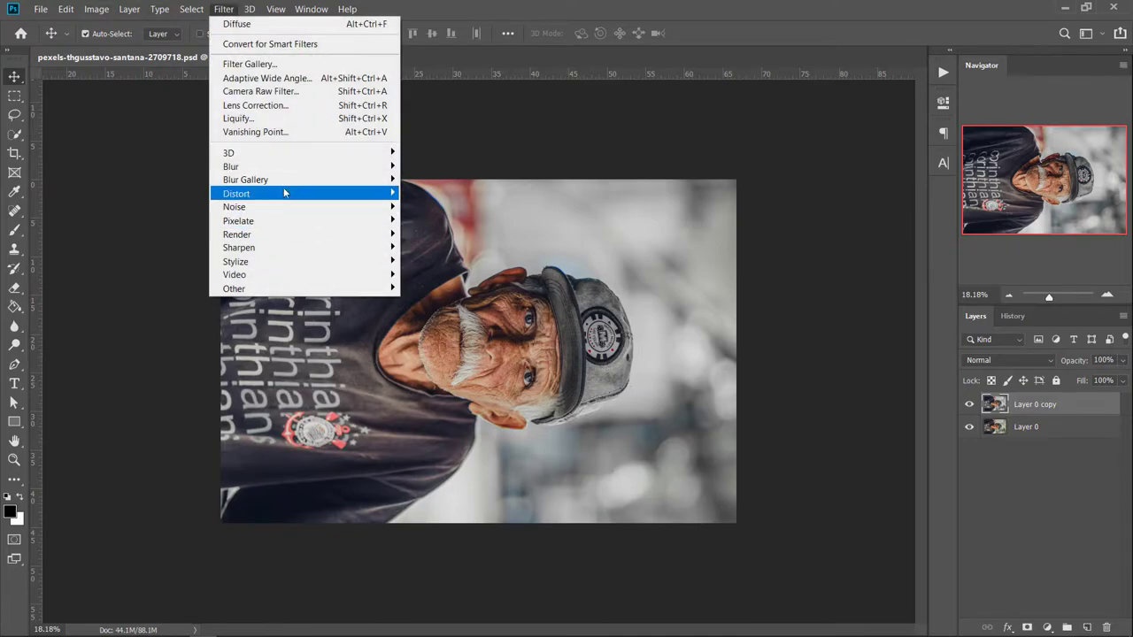
mouse_move(236, 261)
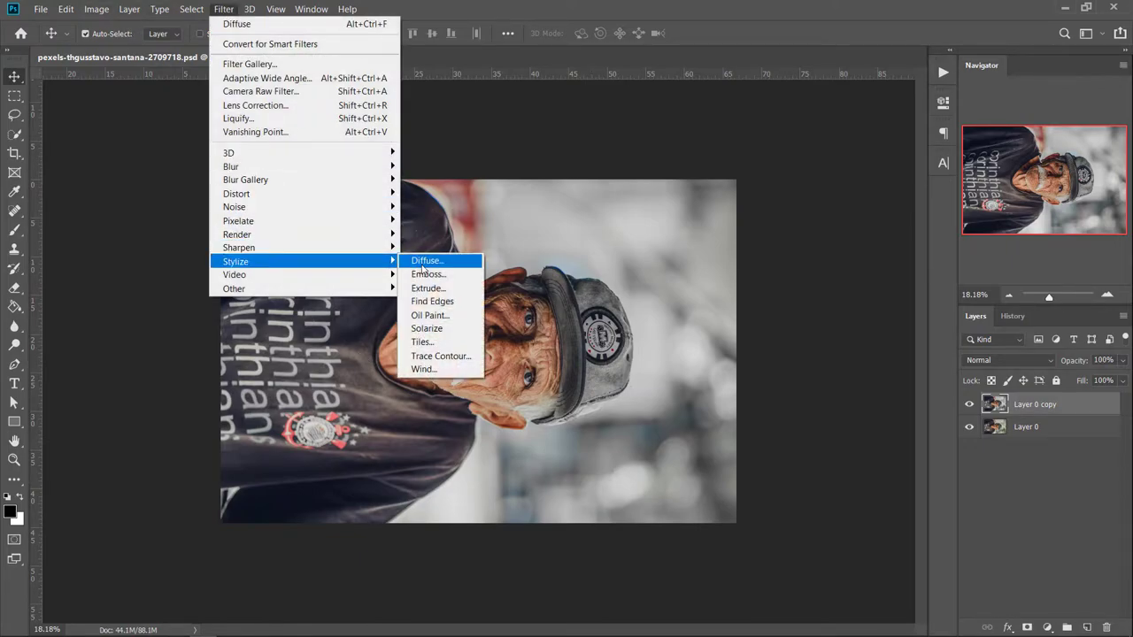
left_click(426, 261)
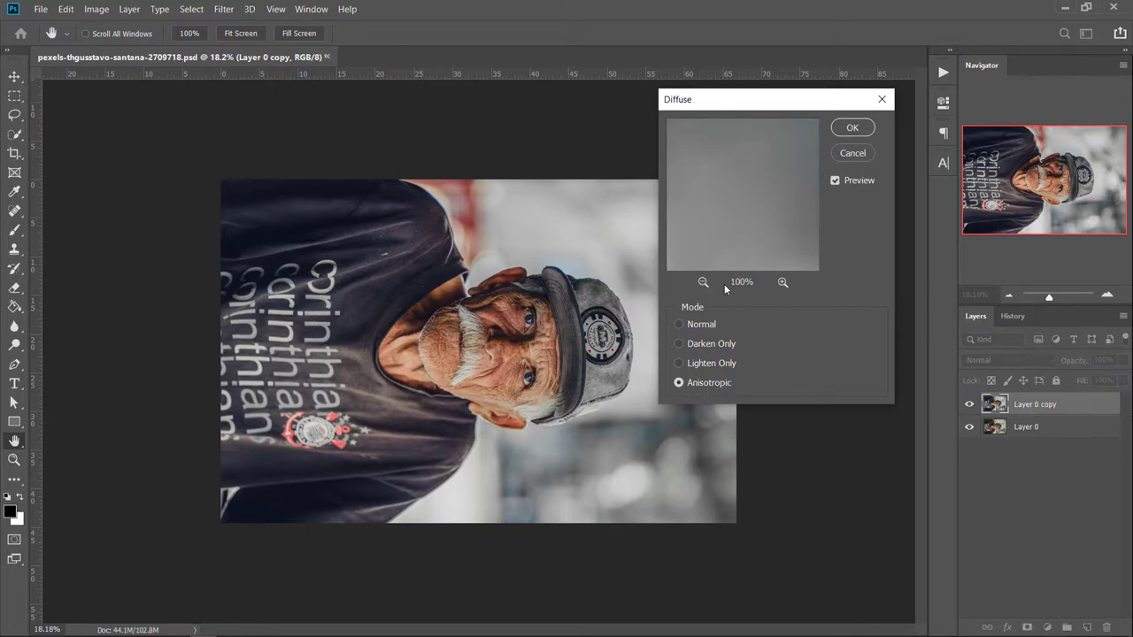
left_click(702, 282)
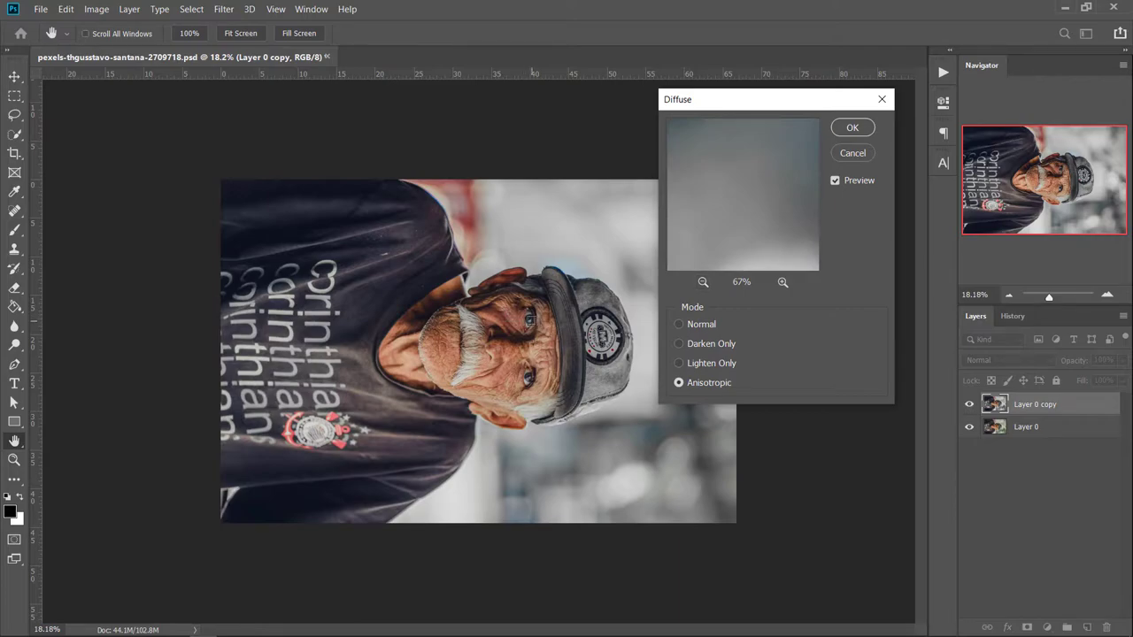
left_click(528, 379)
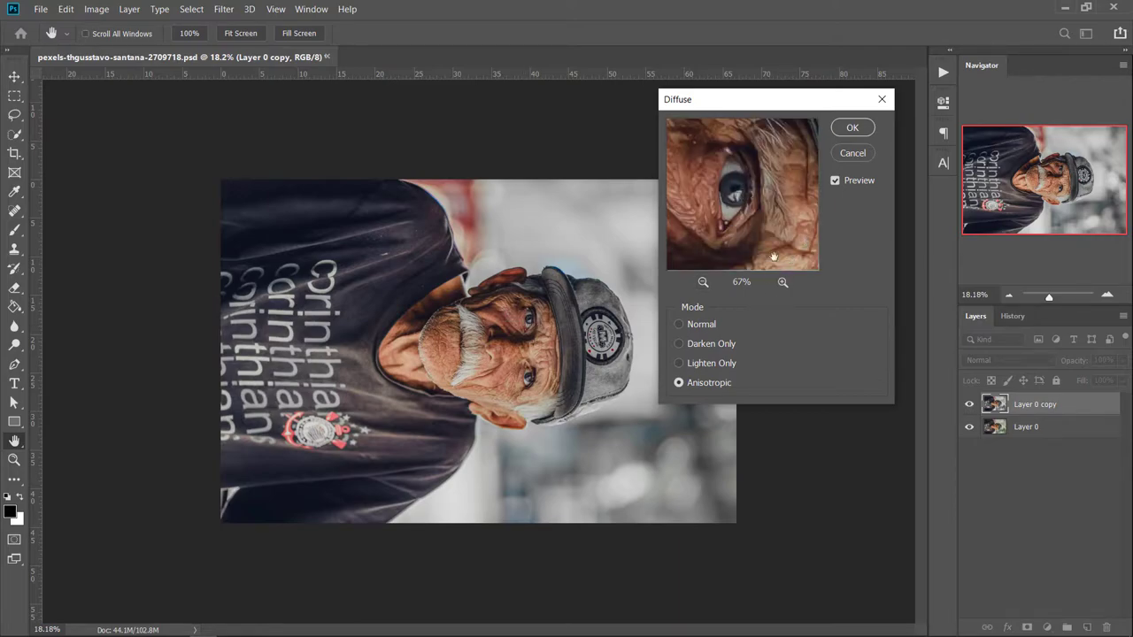
left_click(852, 129)
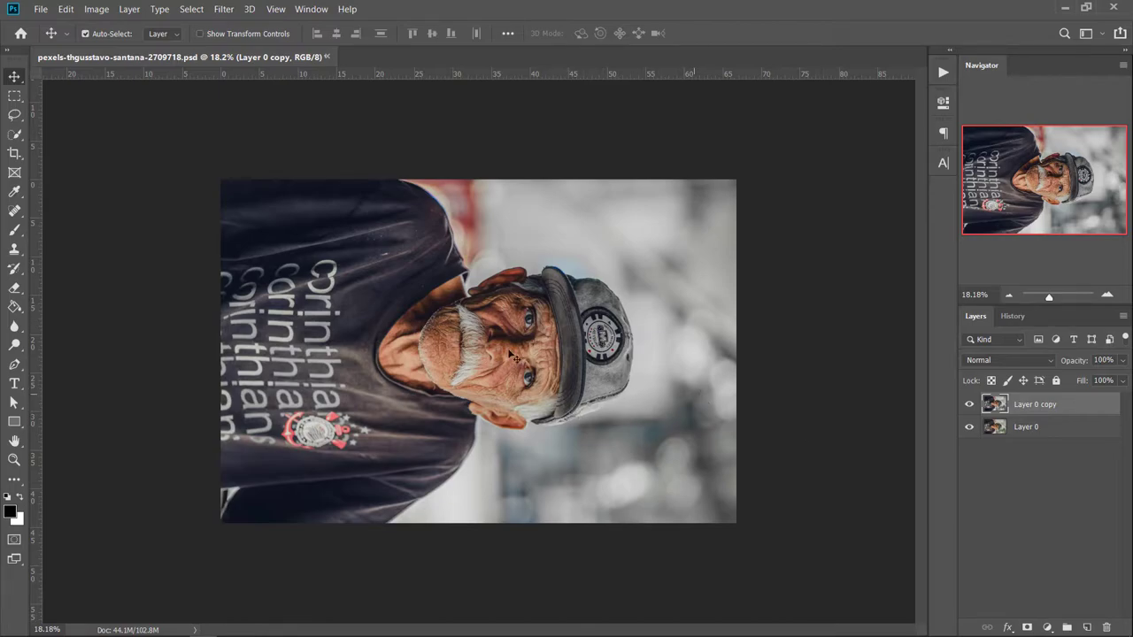
Step: Rotate the canvas another 90° clockwise and apply a third Anisotropic Diffuse pass
left_click(96, 9)
mouse_move(123, 139)
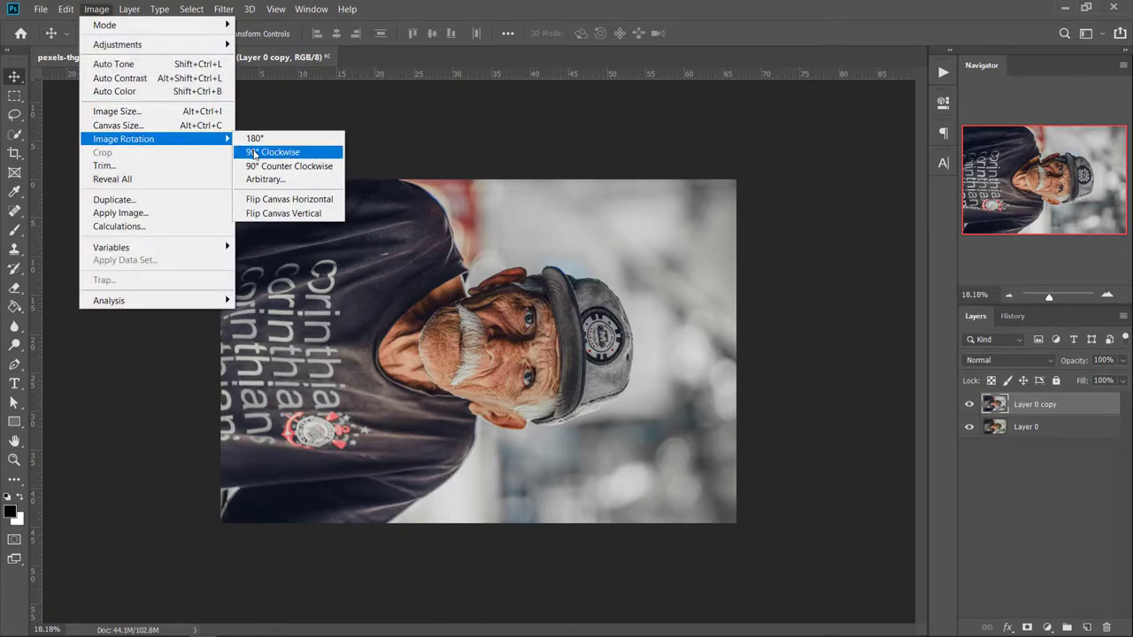
left_click(255, 151)
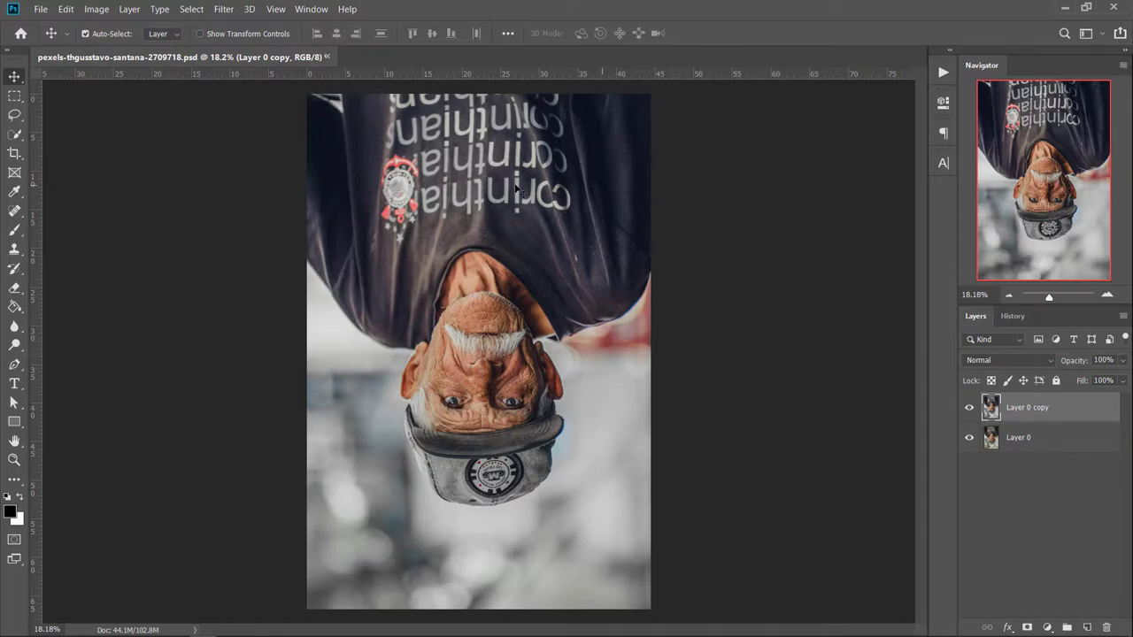
left_click(223, 9)
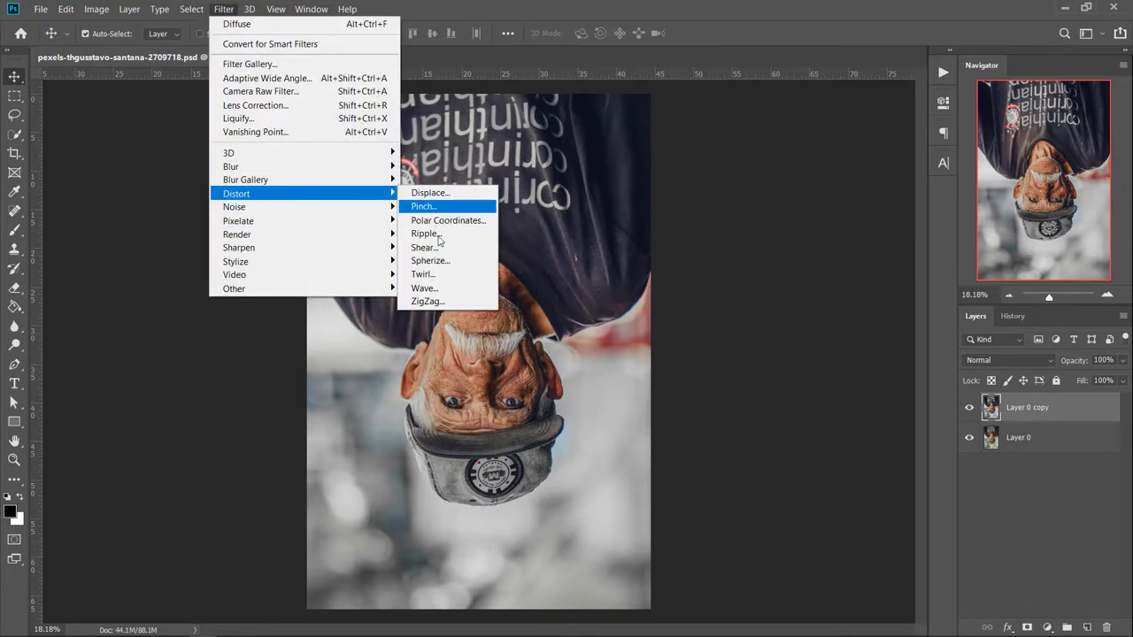
left_click(430, 262)
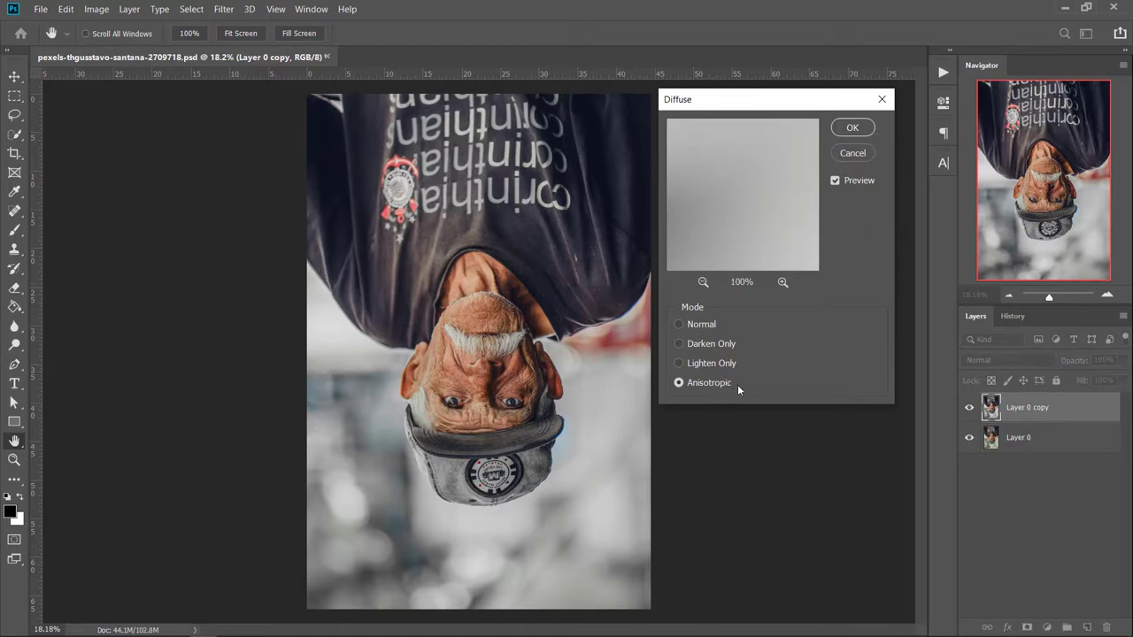
left_click(855, 132)
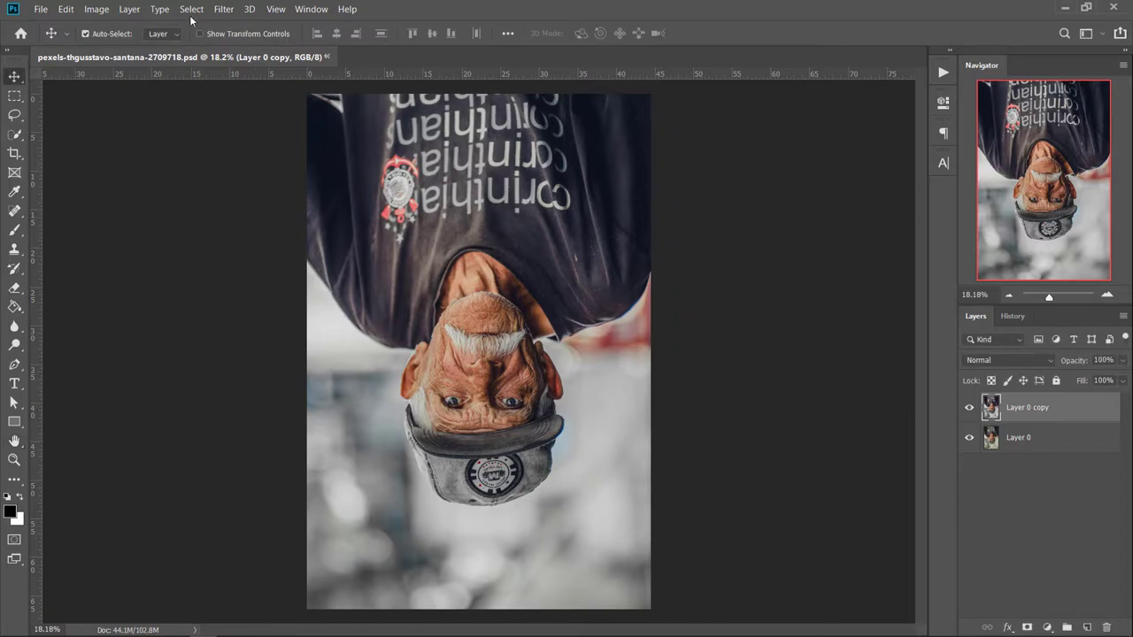
Step: Rotate the canvas another 90° clockwise and apply the Custom sharpening kernel
left_click(93, 10)
mouse_move(124, 139)
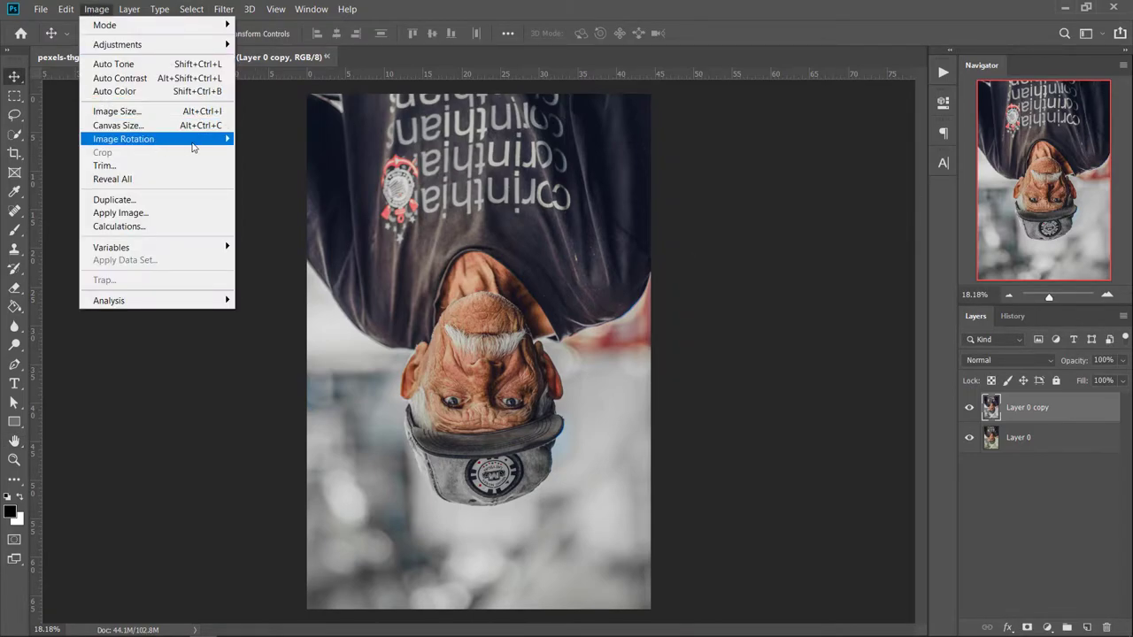
left_click(276, 152)
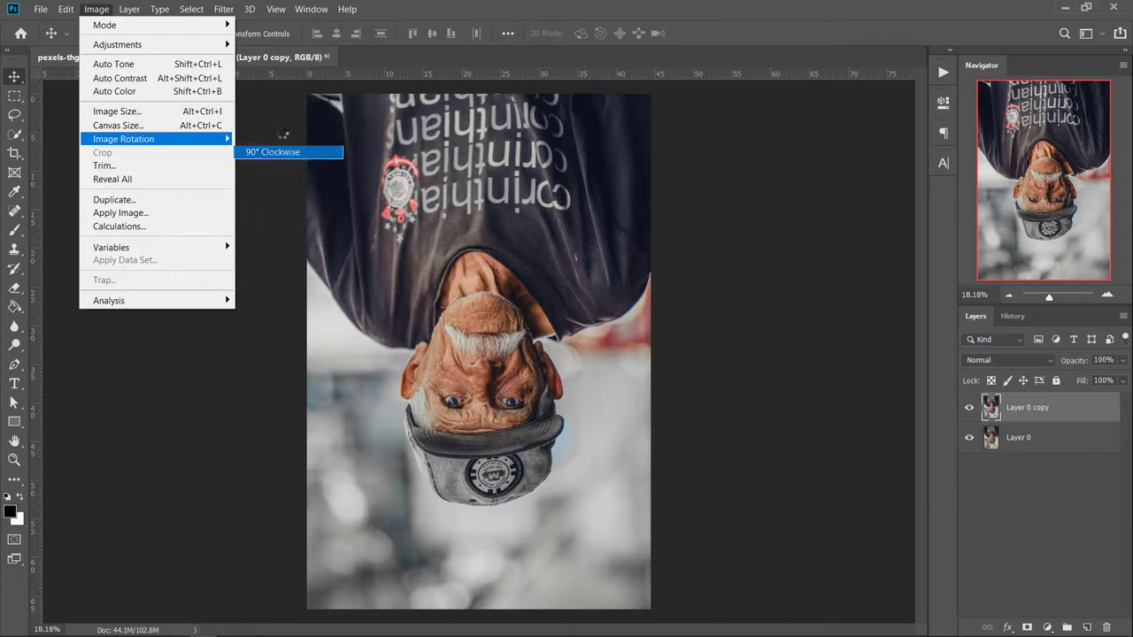
left_click(223, 9)
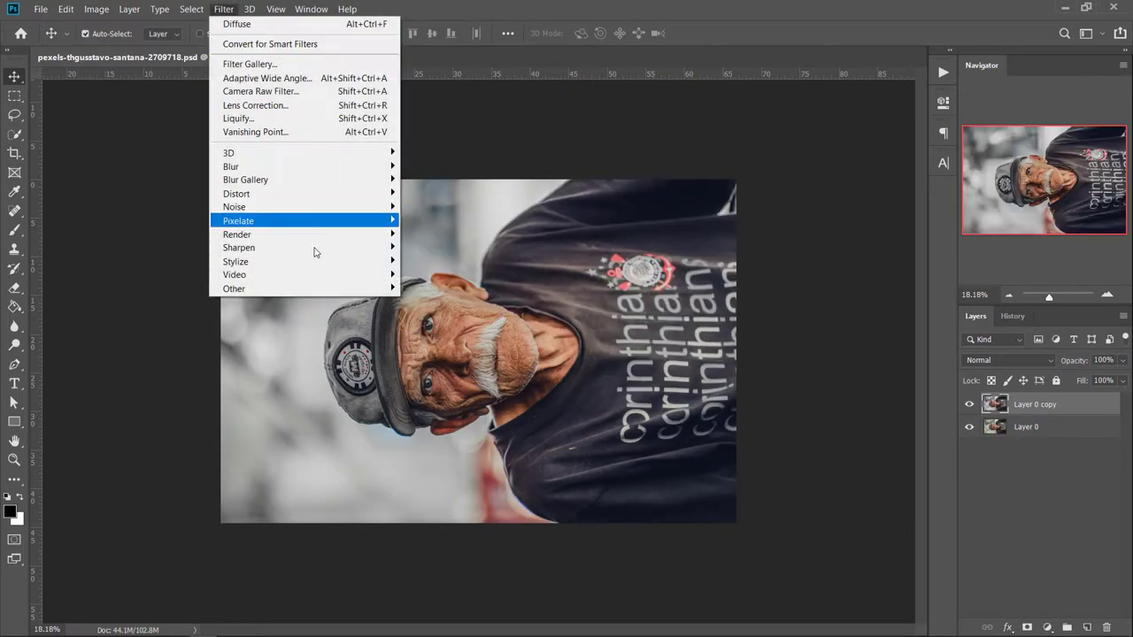
mouse_move(266, 289)
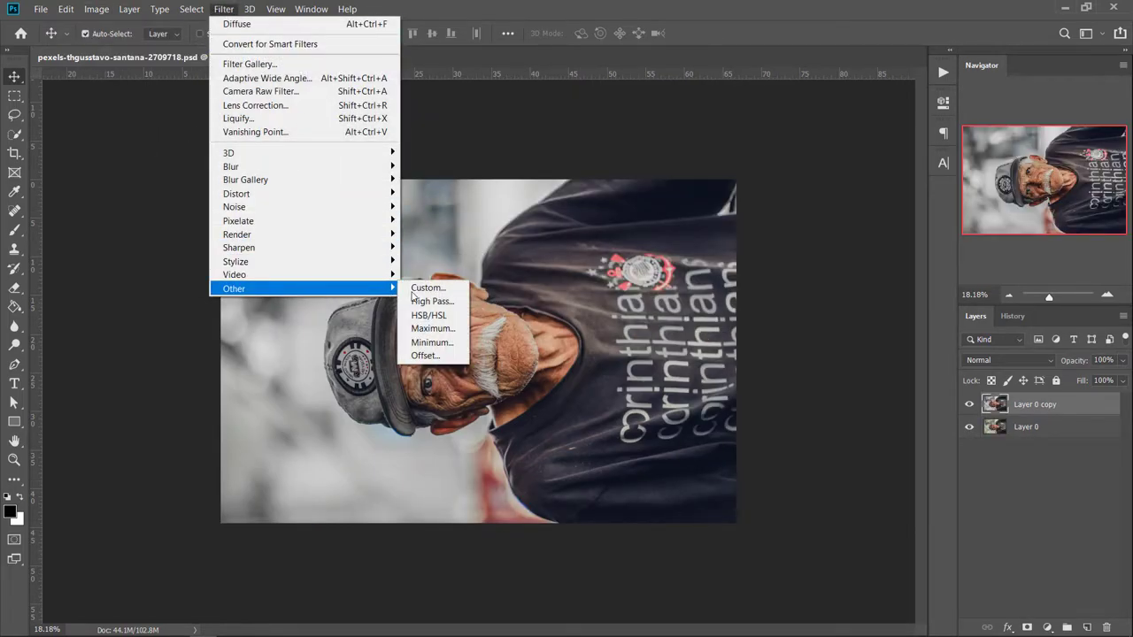
left_click(413, 289)
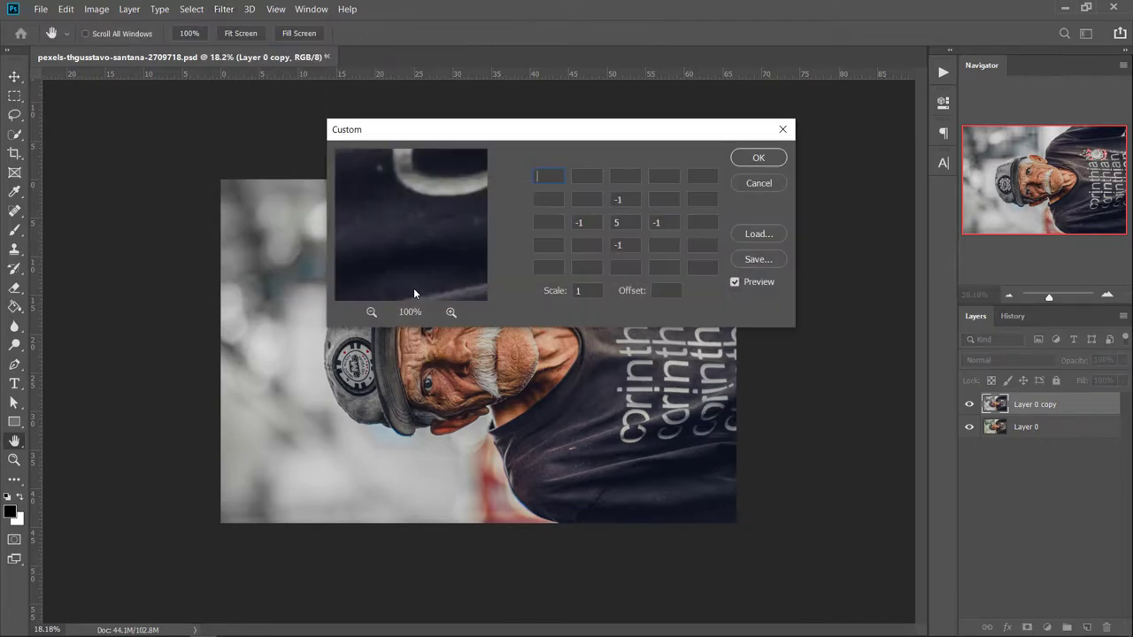
left_click_drag(417, 215, 395, 293)
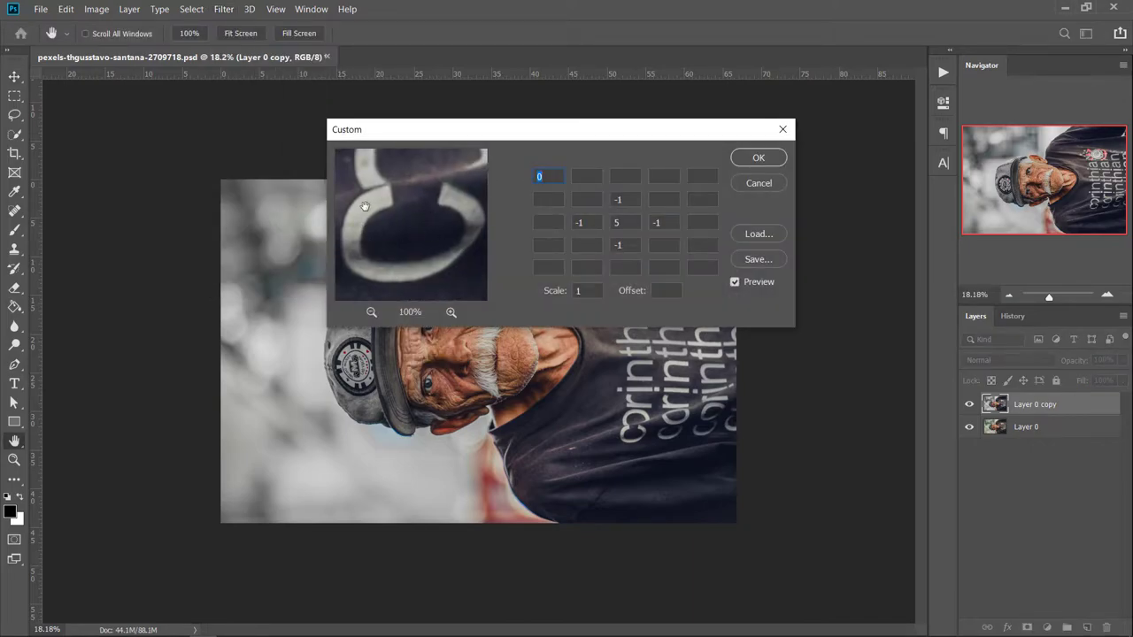
left_click(427, 382)
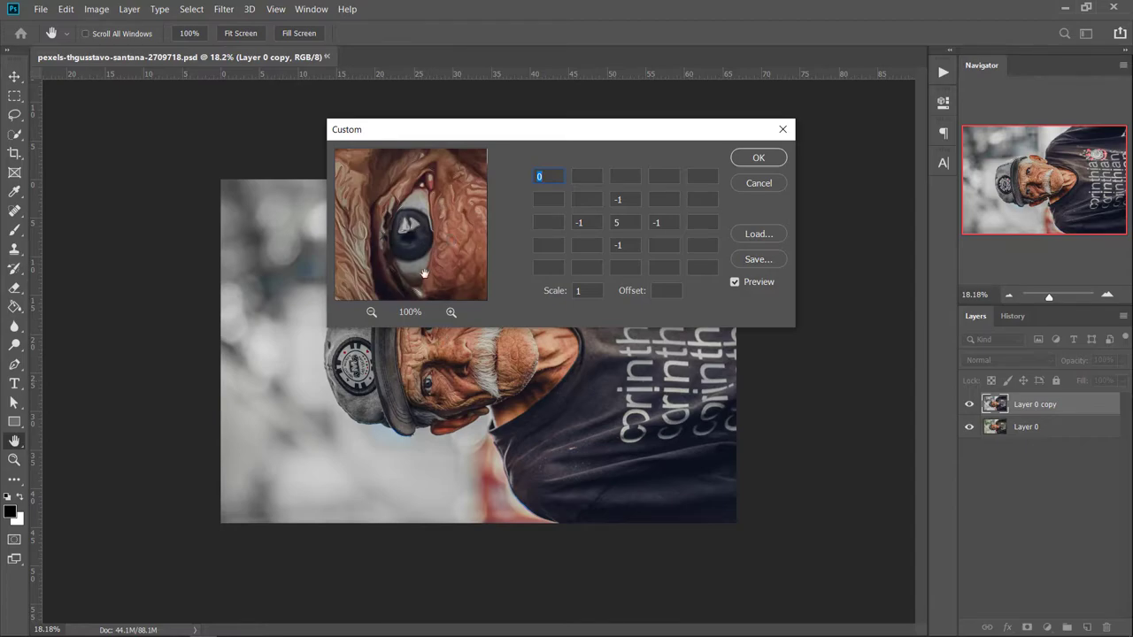
left_click(761, 157)
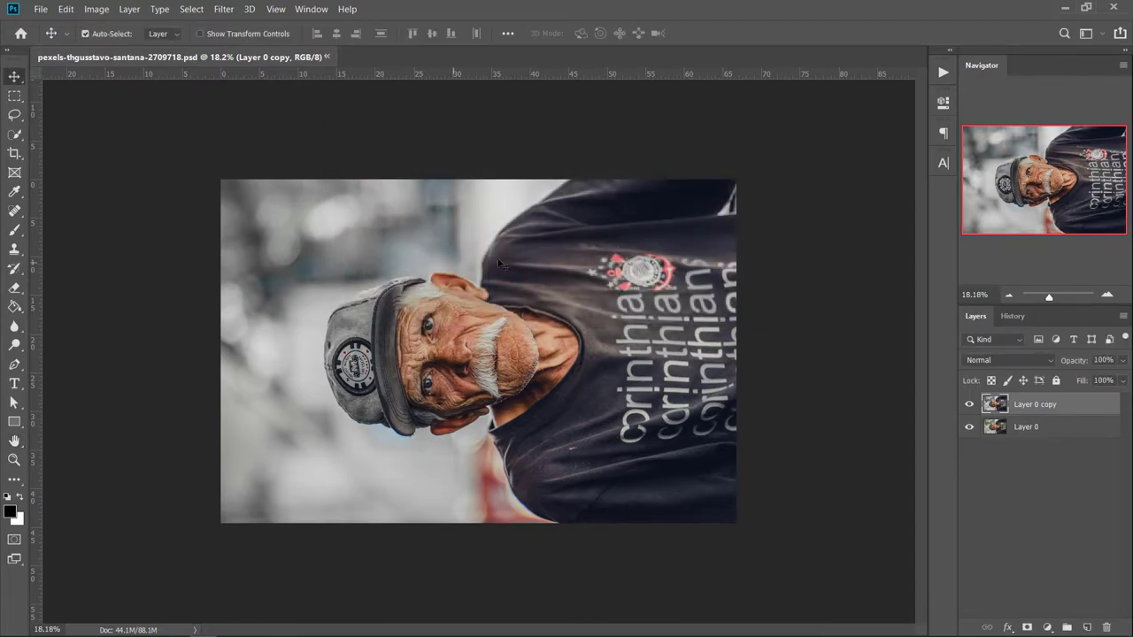
Step: Apply a fourth Anisotropic Diffuse pass to Layer 0 copy
left_click(217, 10)
mouse_move(235, 261)
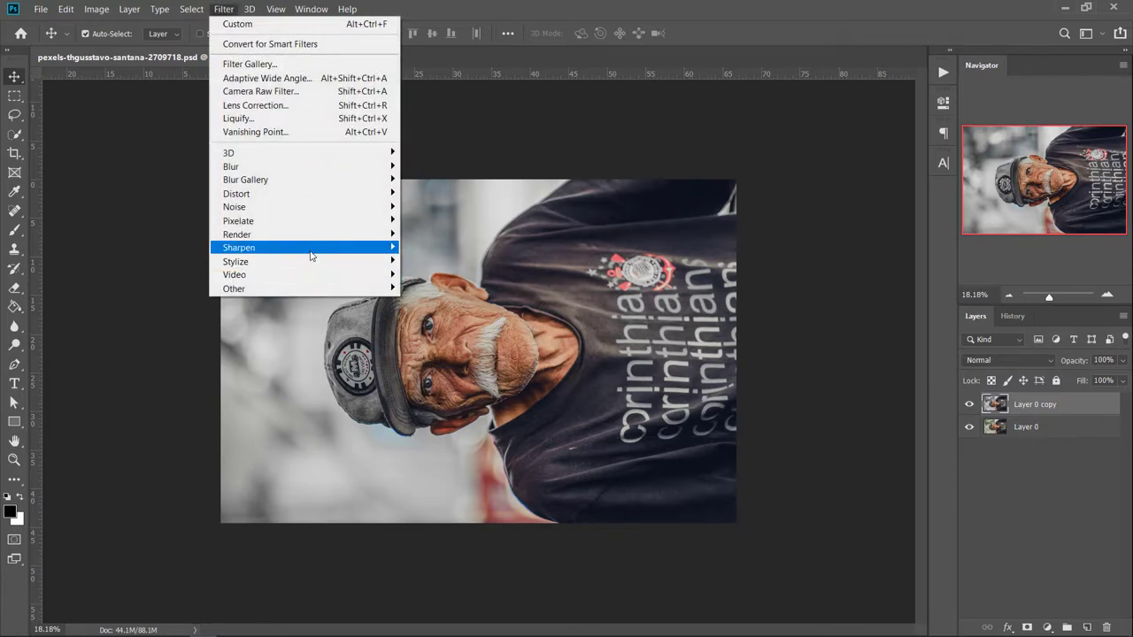
left_click(417, 262)
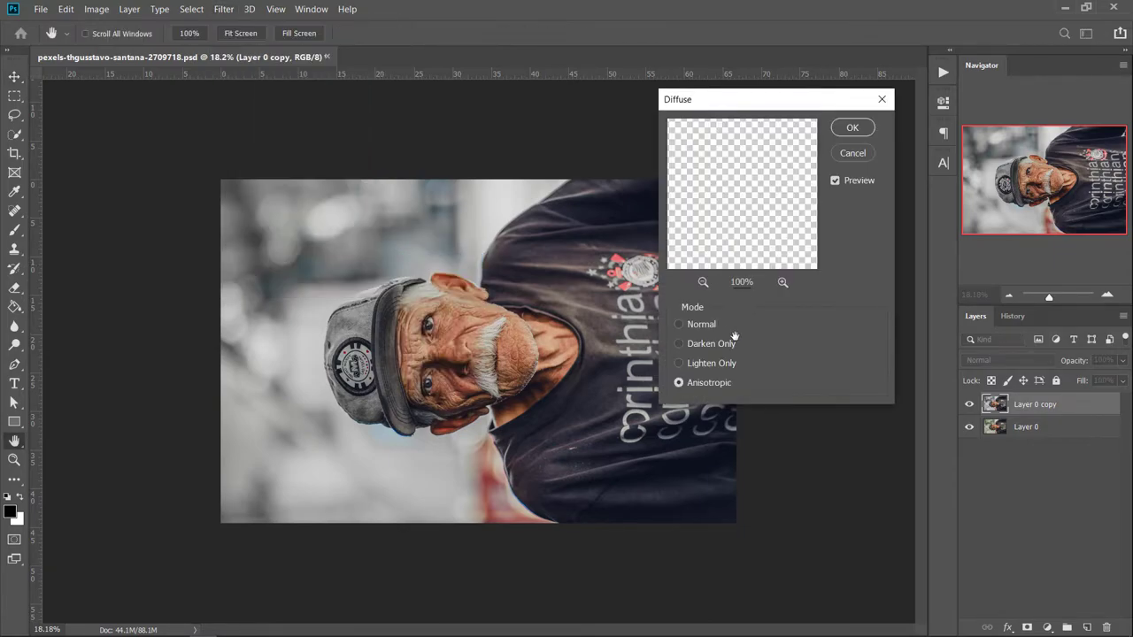
left_click(840, 131)
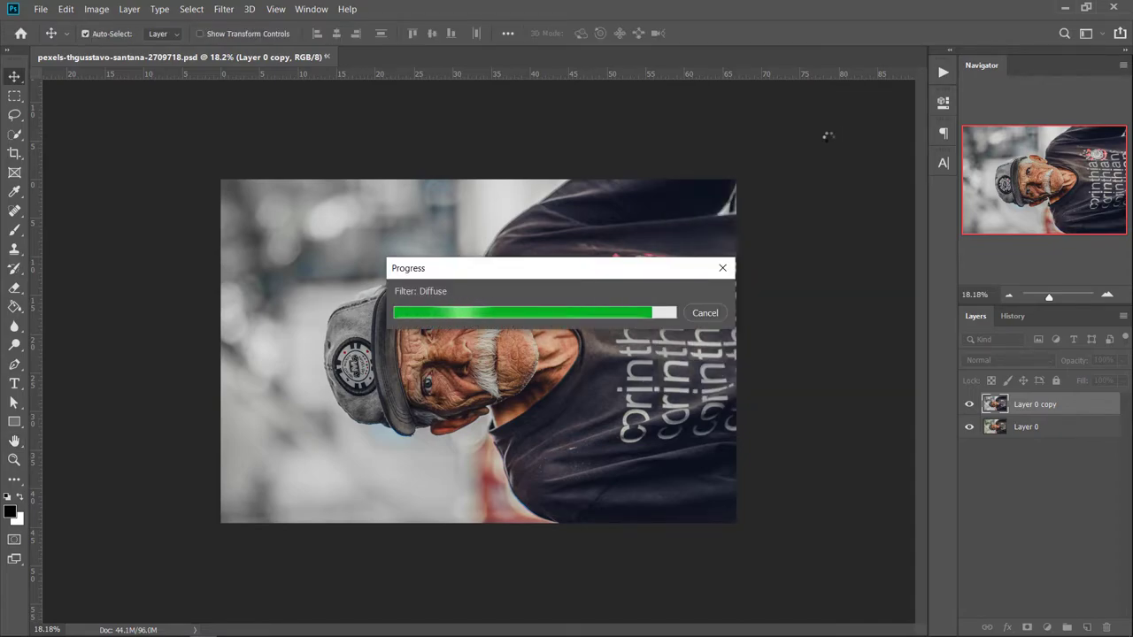
left_click(99, 10)
mouse_move(124, 139)
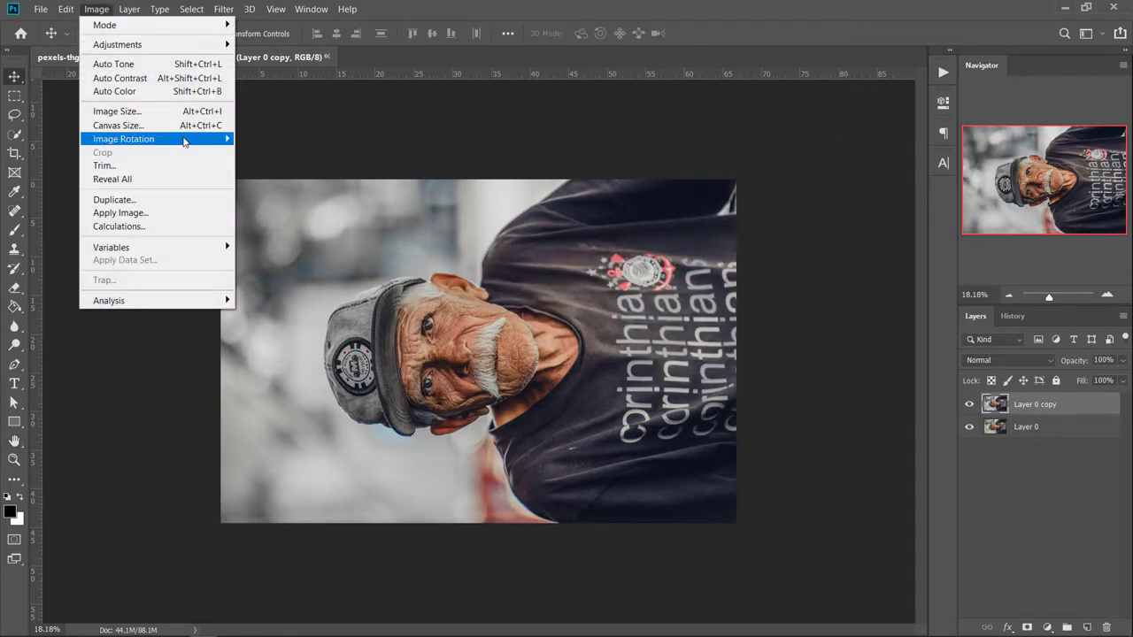
Step: Turn the portrait upright and open Smart Sharpen with the preview zoomed onto the eye
left_click(293, 154)
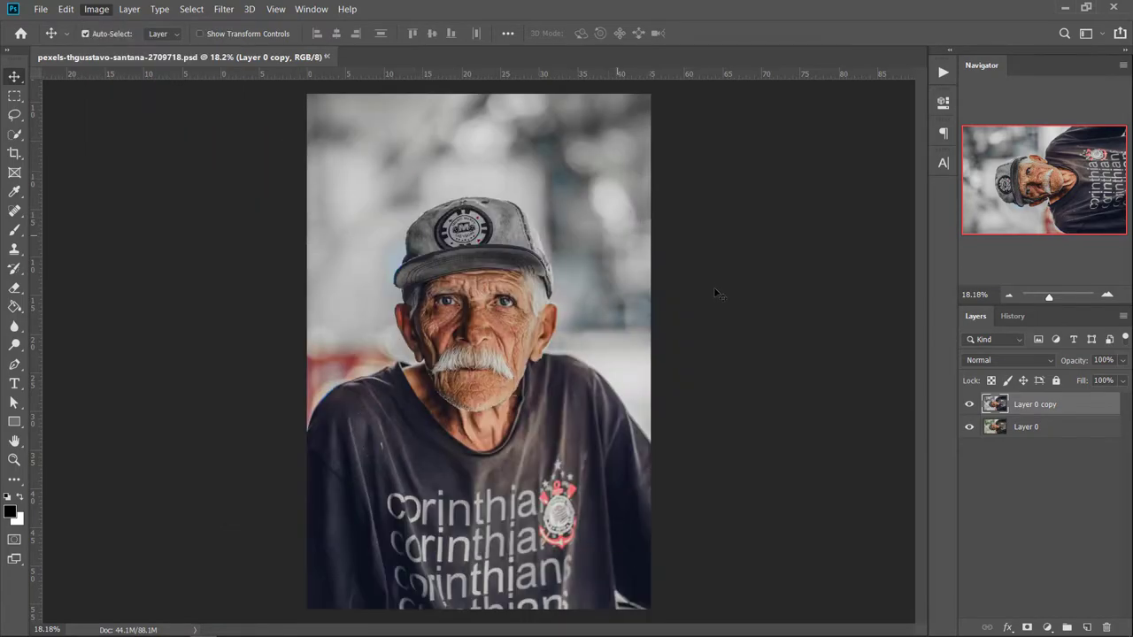
left_click(223, 9)
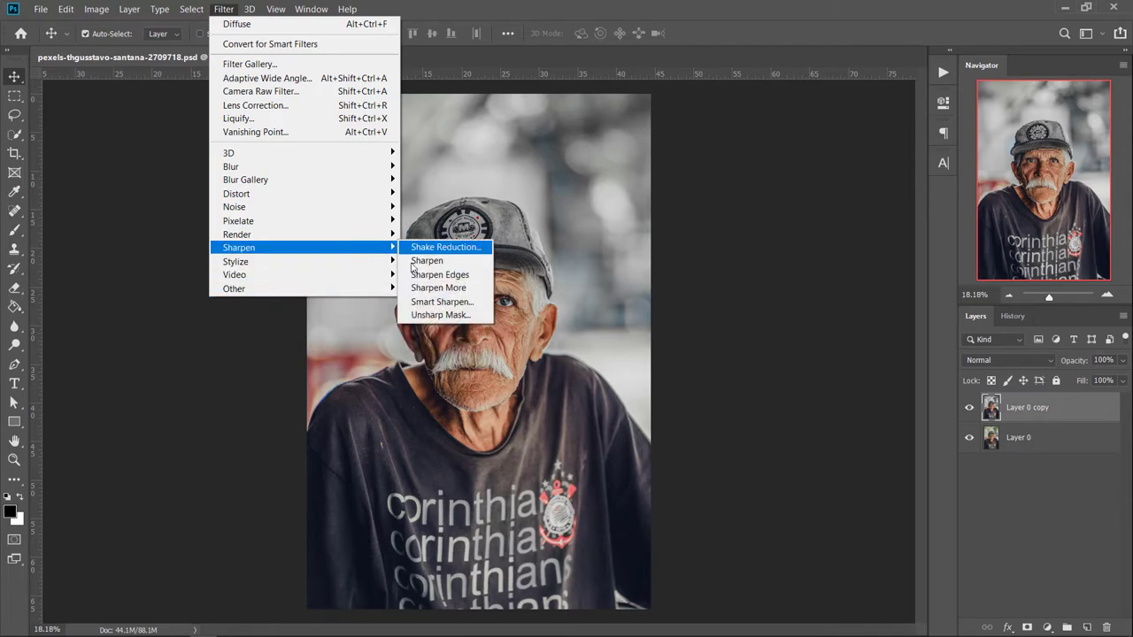
mouse_move(266, 247)
left_click(448, 307)
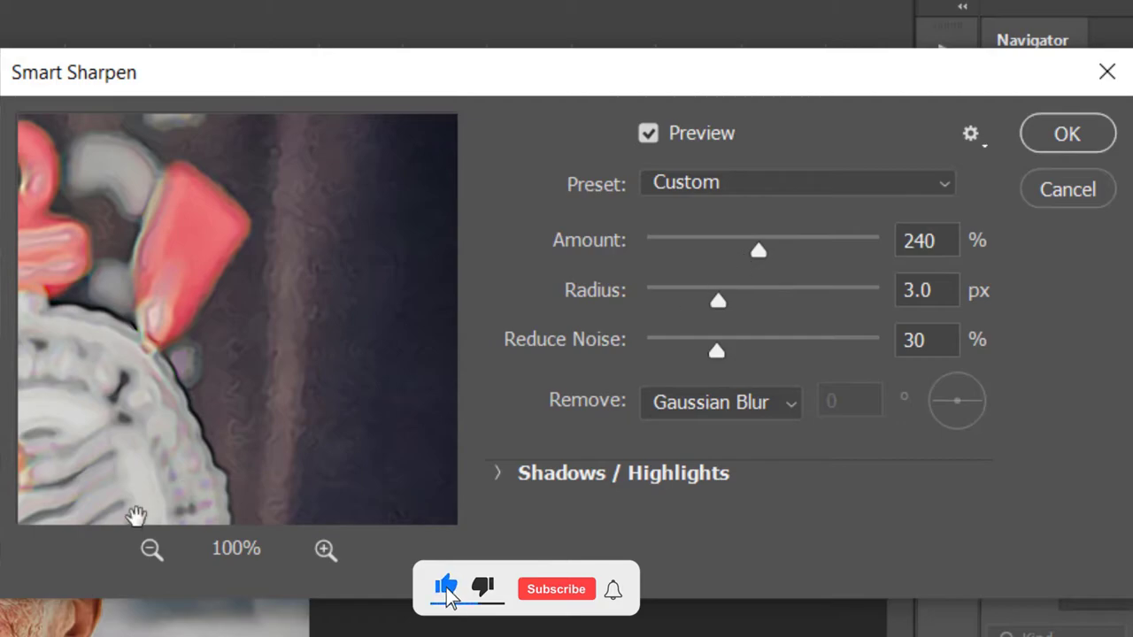
left_click(135, 544)
left_click(149, 549)
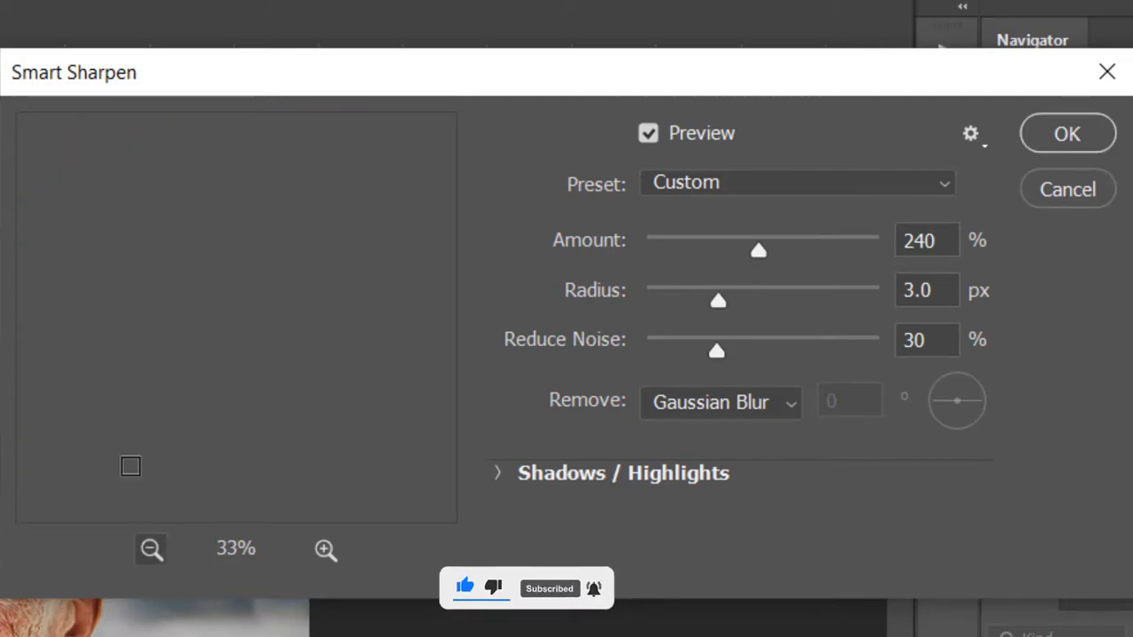
left_click_drag(177, 434, 302, 540)
left_click(326, 550)
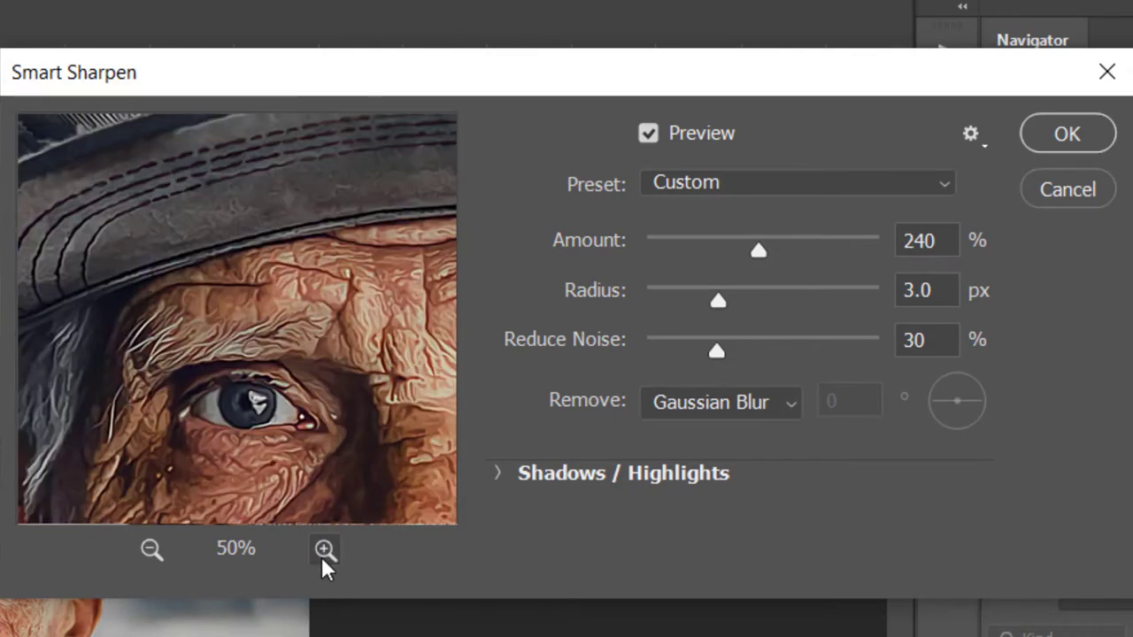
left_click_drag(324, 448, 342, 528)
left_click(325, 550)
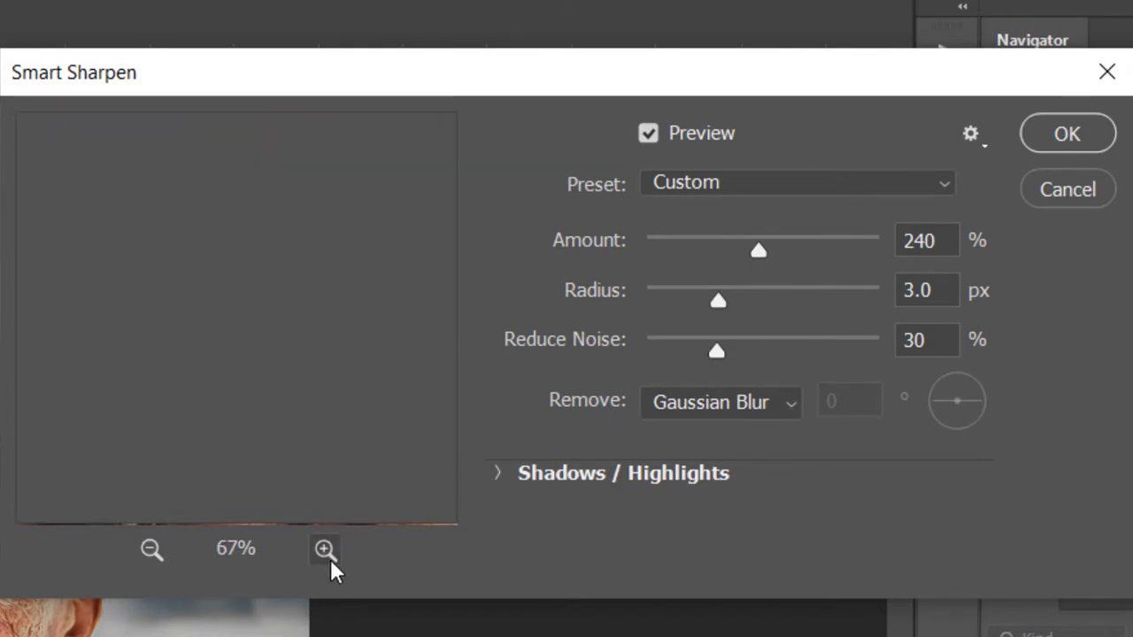
left_click(331, 489, "ctrl")
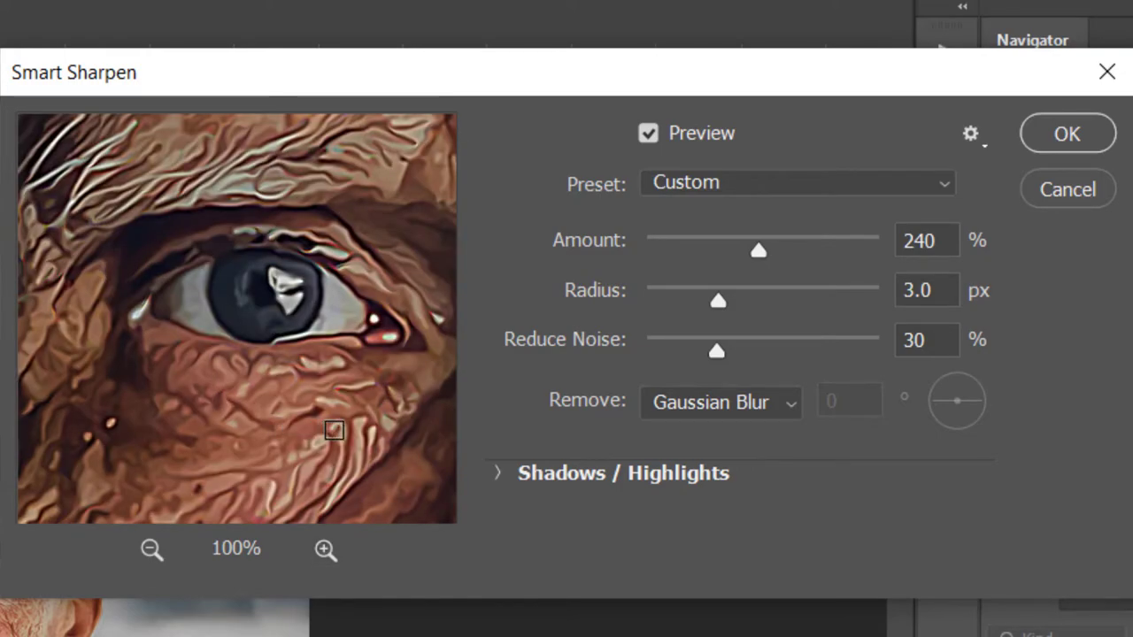
Step: Apply Smart Sharpen at 240%, 3.0 px radius, 30% noise reduction, removing Gaussian Blur
left_click_drag(335, 432, 354, 112)
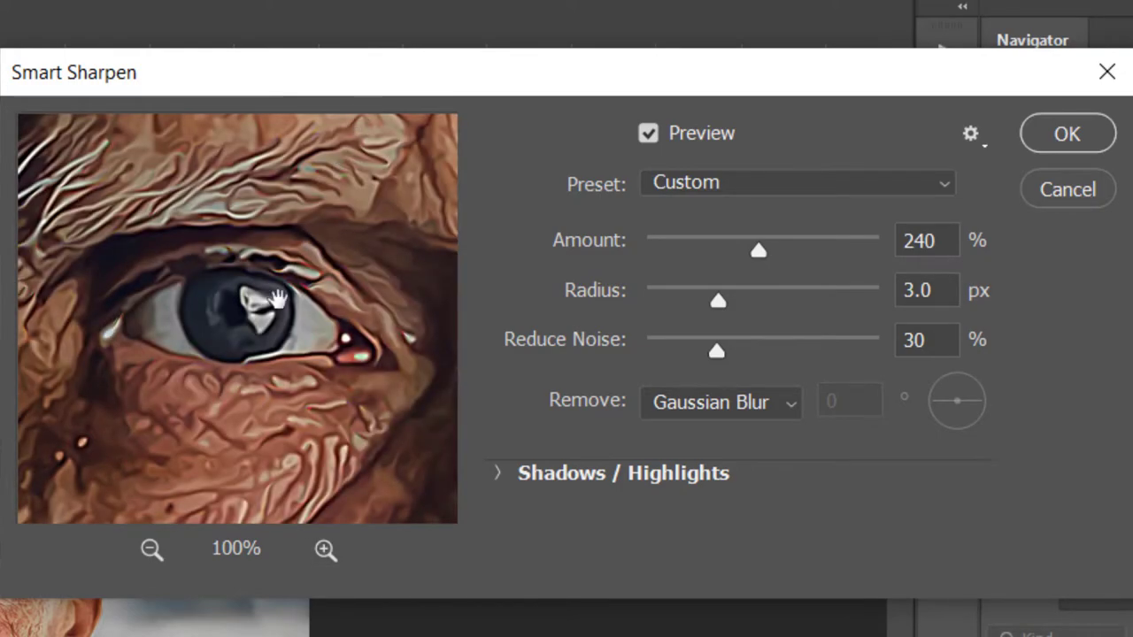
mouse_move(254, 298)
left_mouse_down()
mouse_move(273, 310)
mouse_move(305, 298)
left_mouse_up()
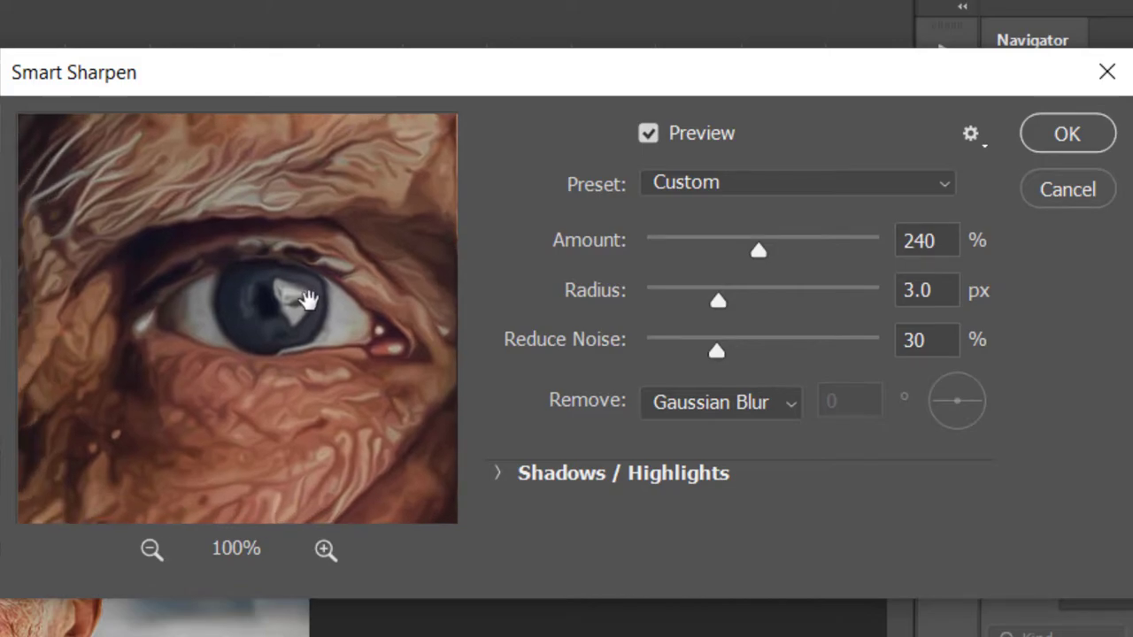
left_click(306, 299)
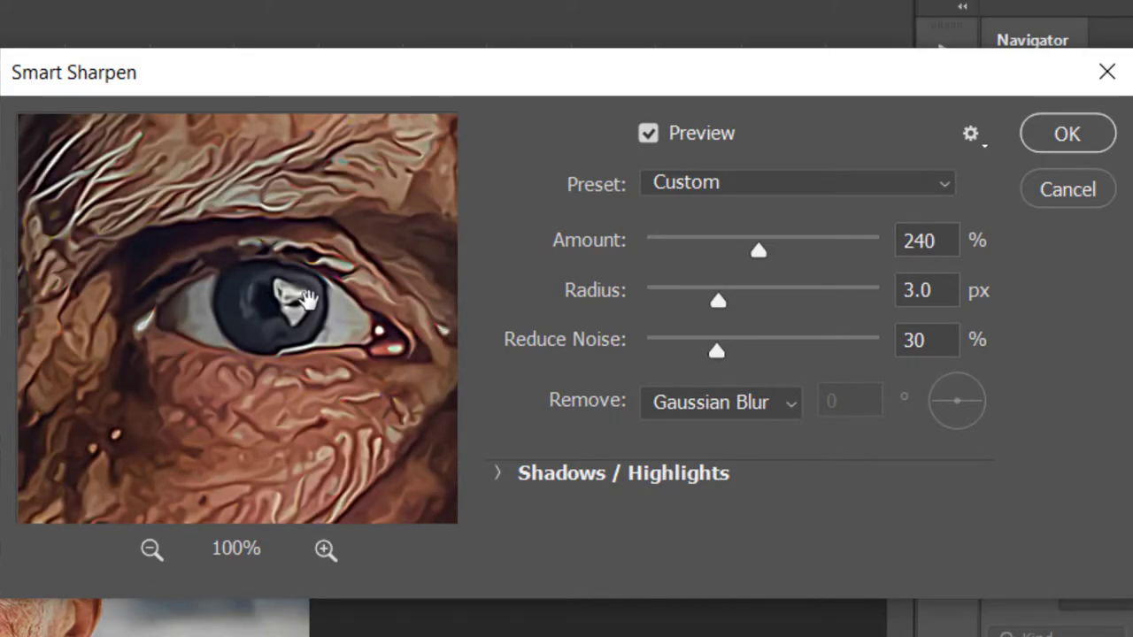
left_click(306, 300)
left_click_drag(765, 248, 751, 251)
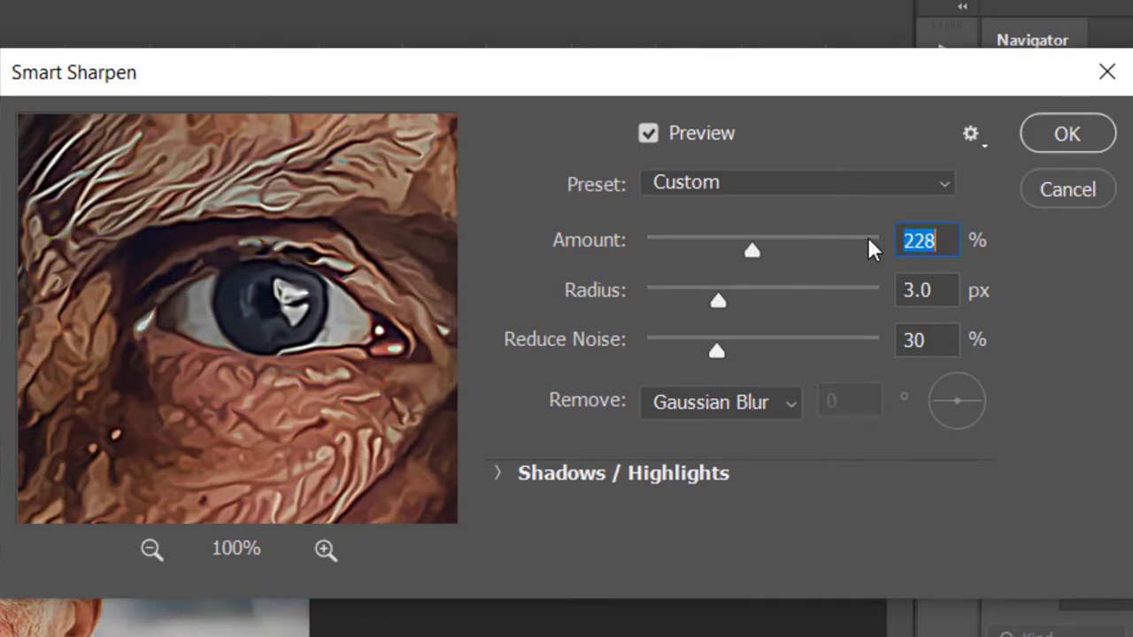
type("2")
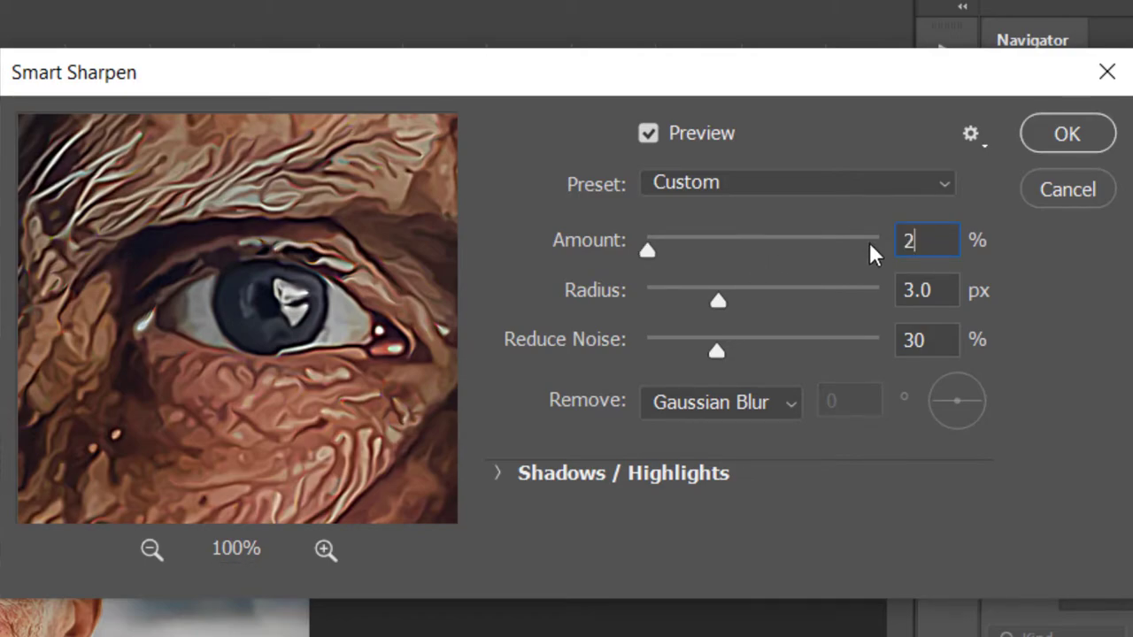
type("40")
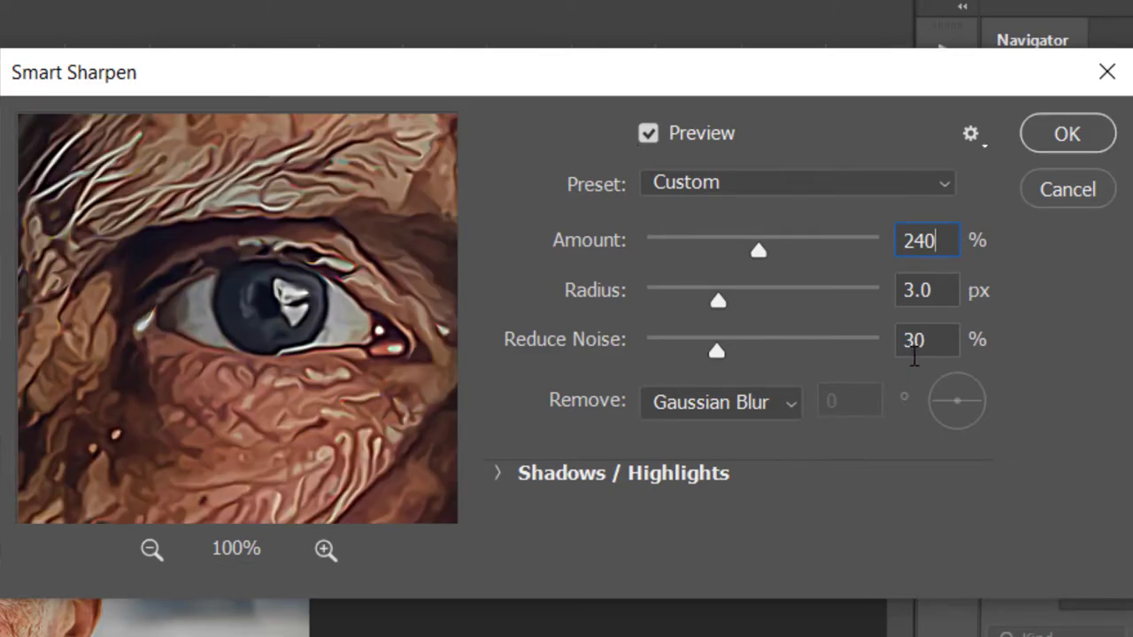
left_click(752, 400)
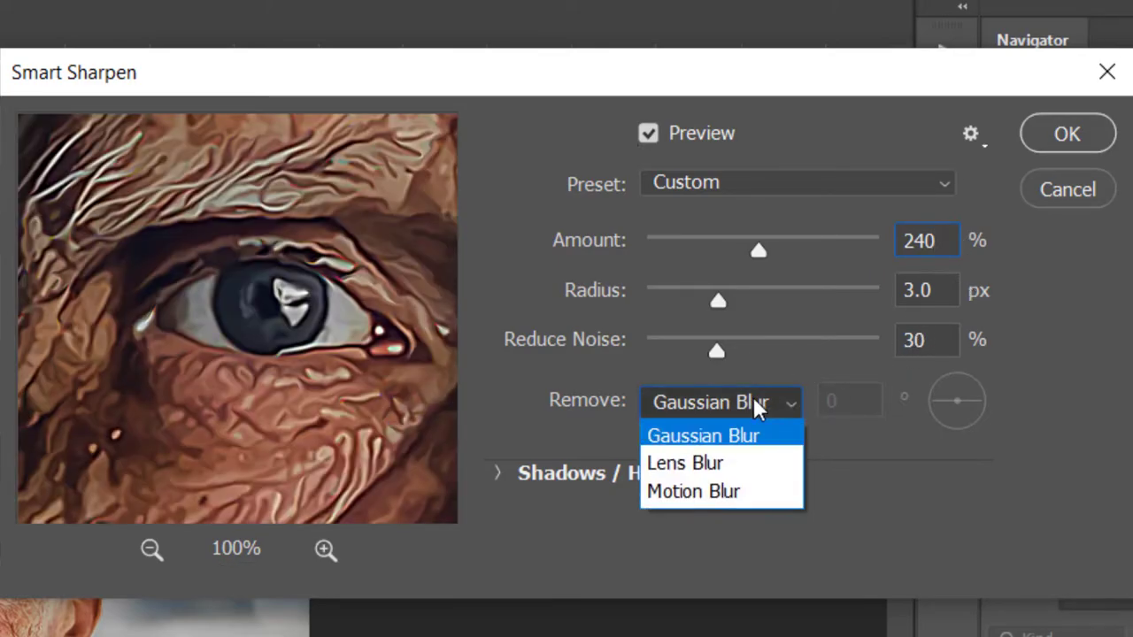
left_click(746, 435)
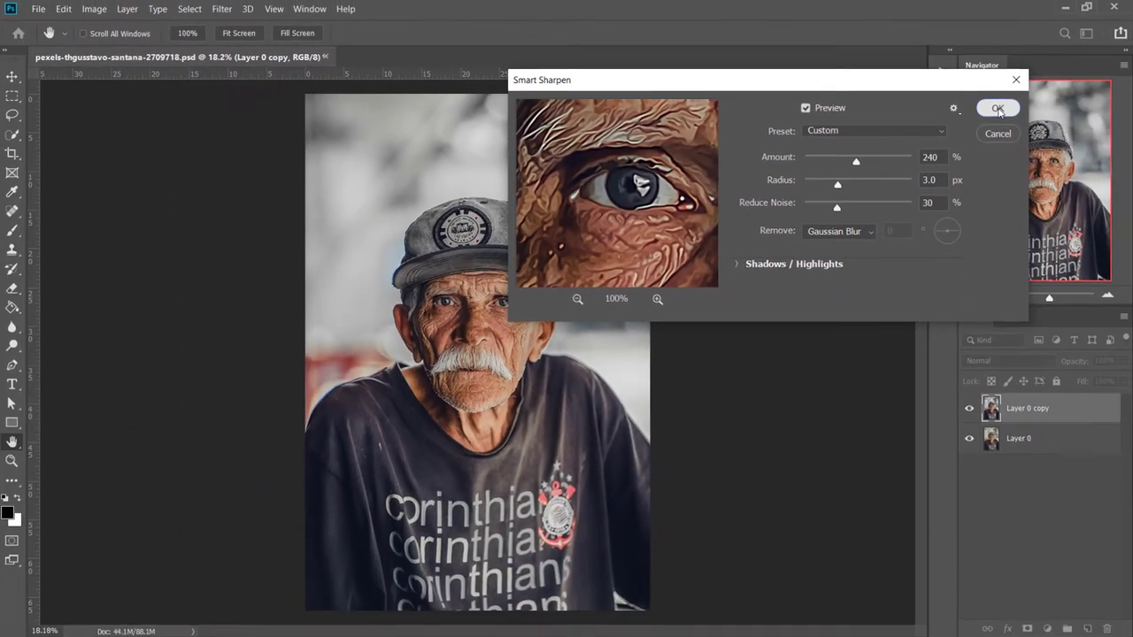
left_click(1068, 137)
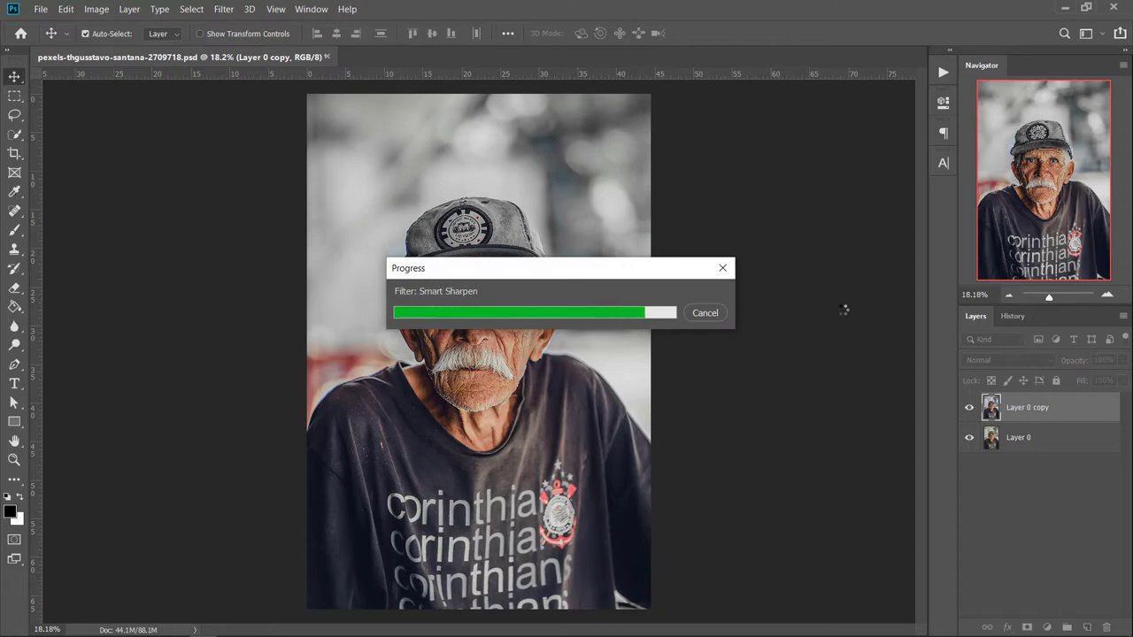
left_click(226, 9)
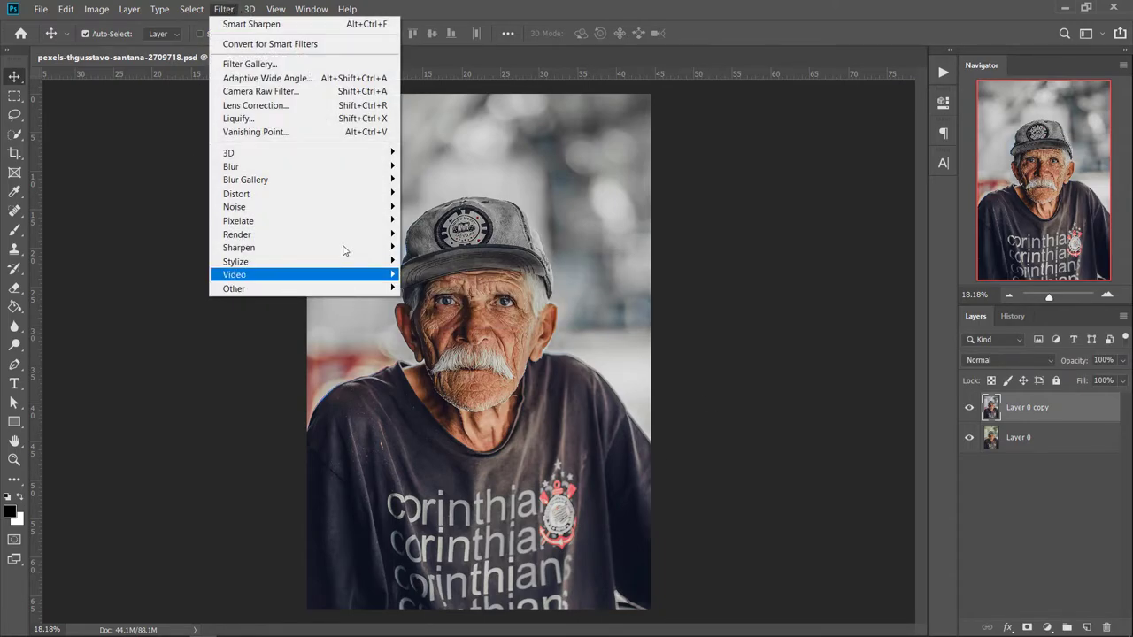
mouse_move(235, 261)
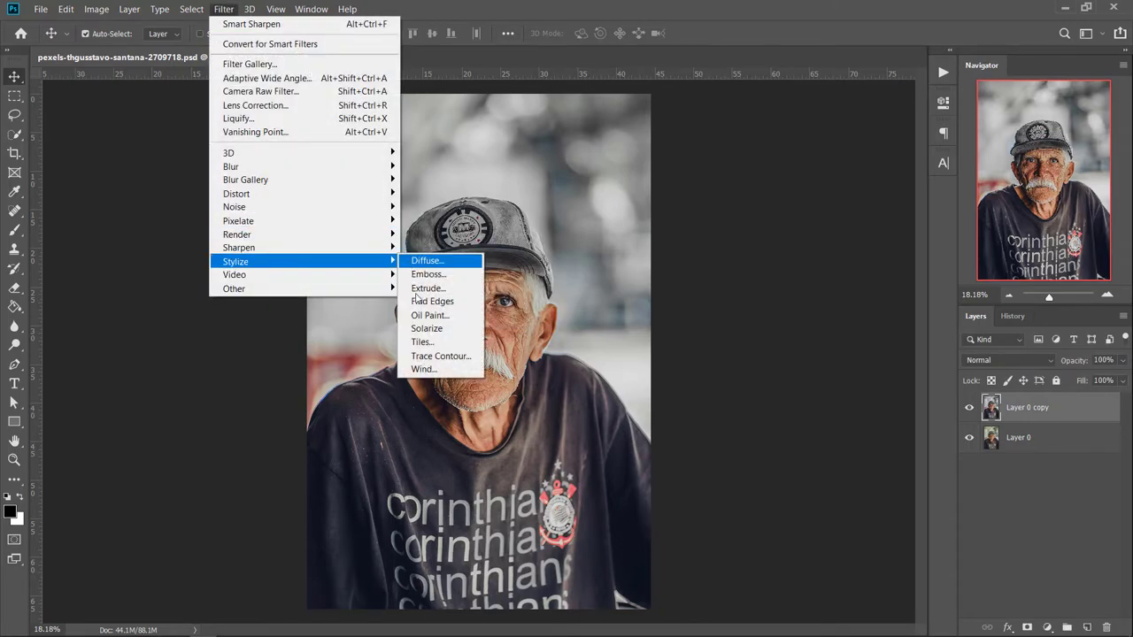
Step: Apply Diffuse in Normal mode to the copy layer
left_click(425, 262)
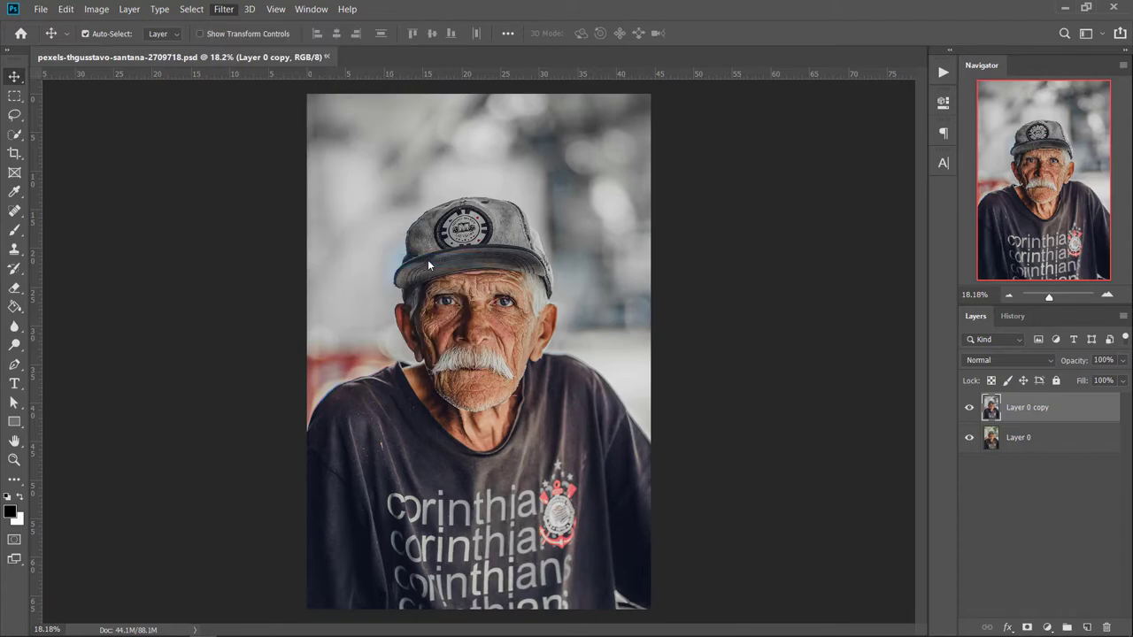
left_click(679, 325)
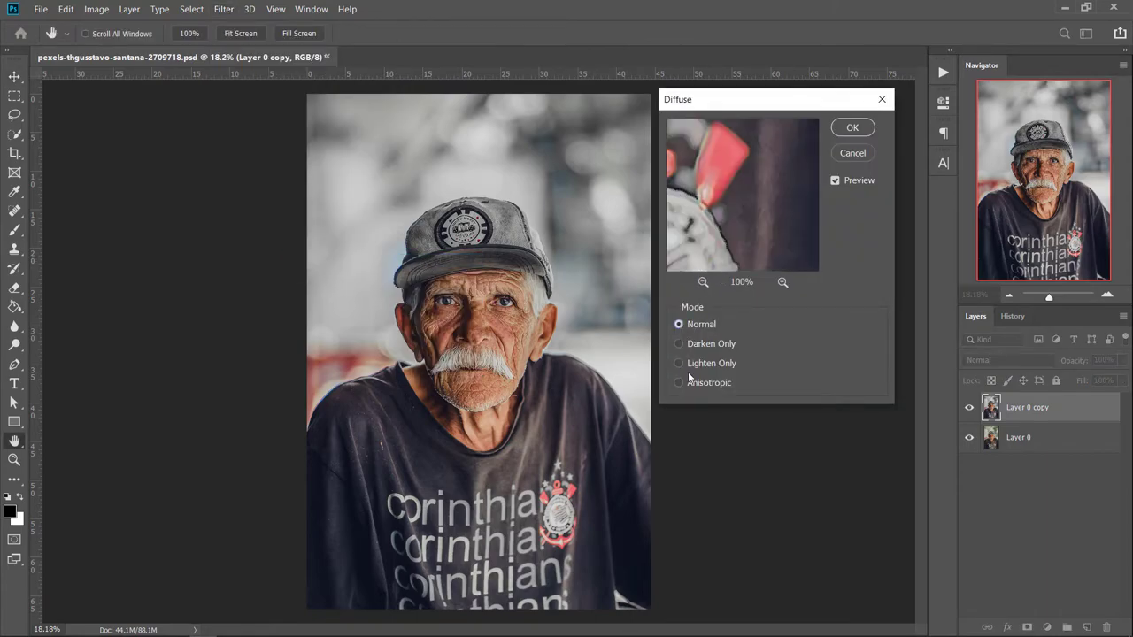
left_click(853, 128)
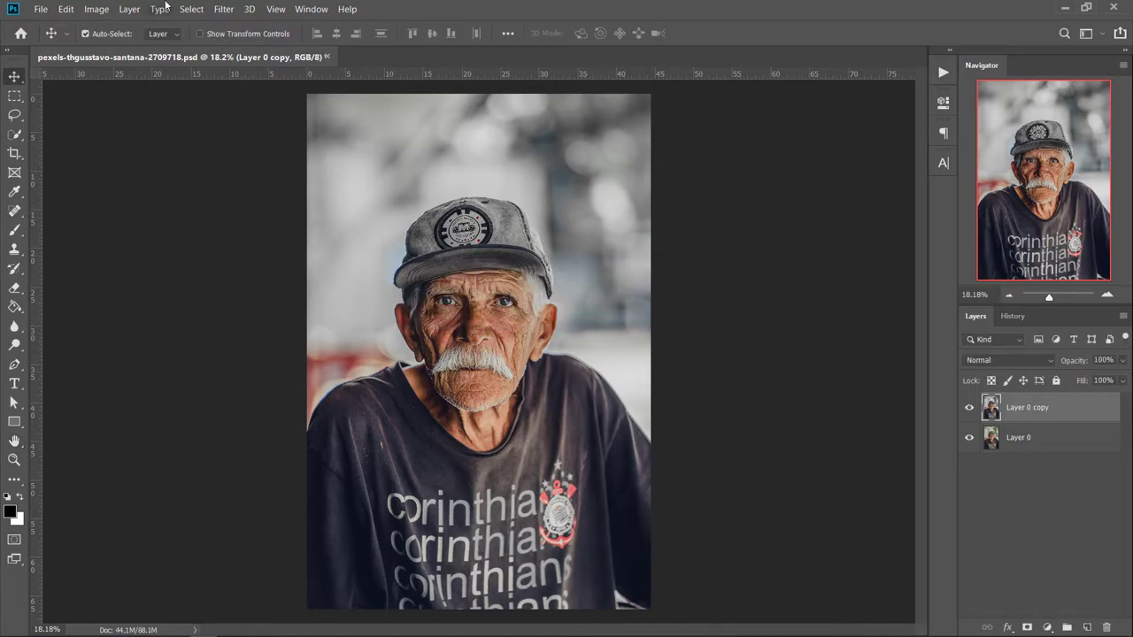
Step: Apply the Custom kernel with 5 at the centre and -1 around it
left_click(223, 9)
mouse_move(233, 288)
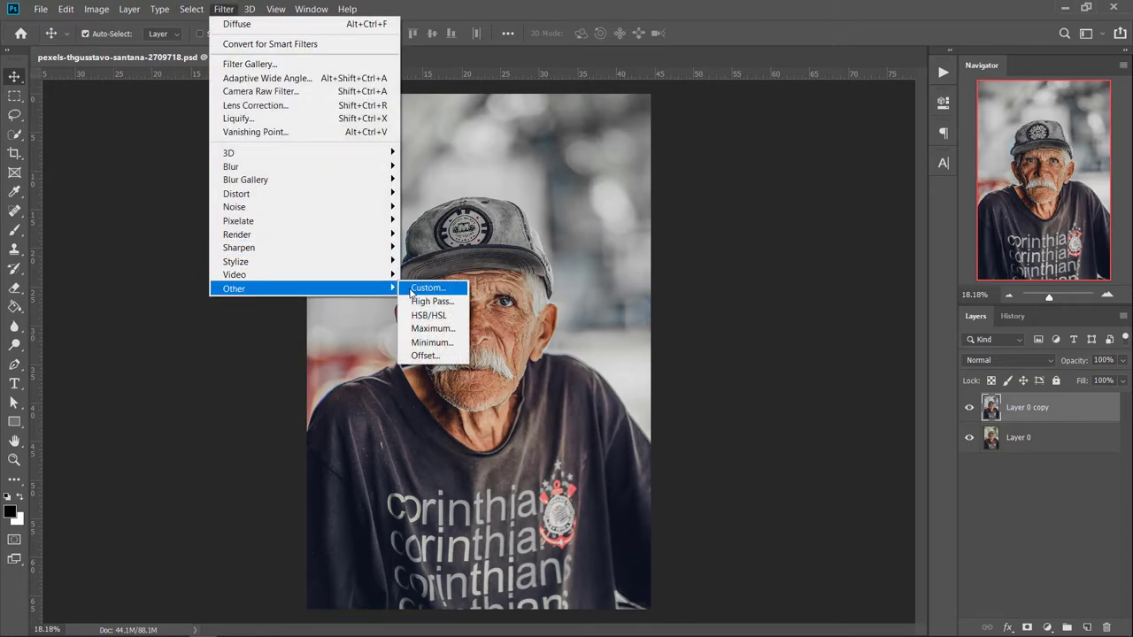
key("Escape")
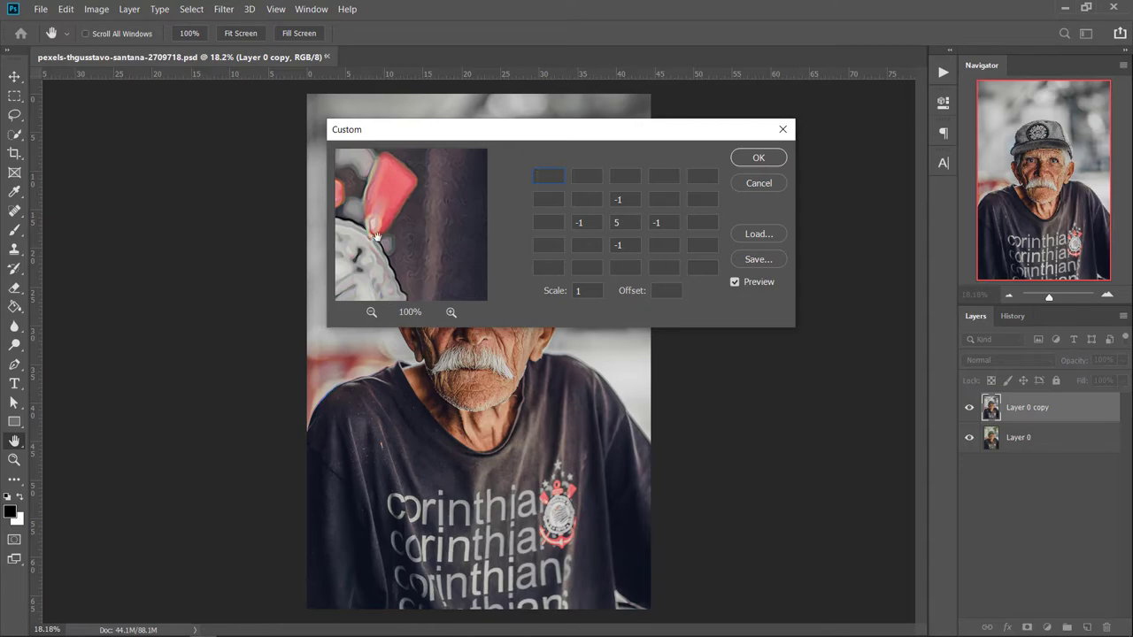
left_click_drag(376, 234, 524, 303)
left_click(469, 352)
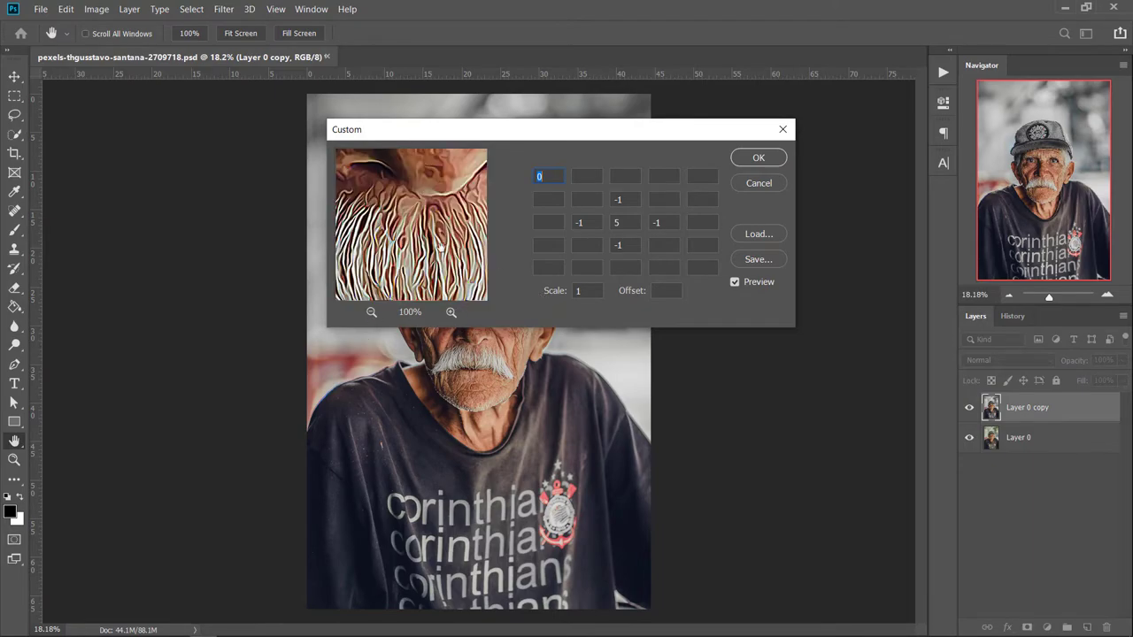
mouse_move(412, 226)
left_mouse_down()
mouse_move(496, 167)
mouse_move(424, 184)
mouse_move(403, 232)
left_mouse_up()
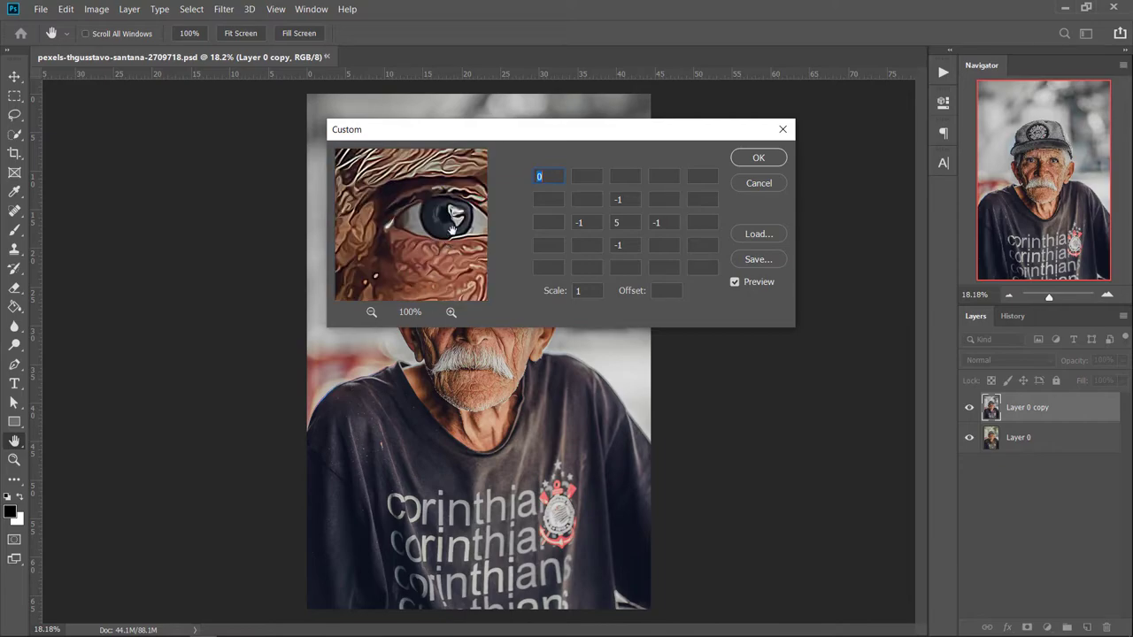
left_click(759, 159)
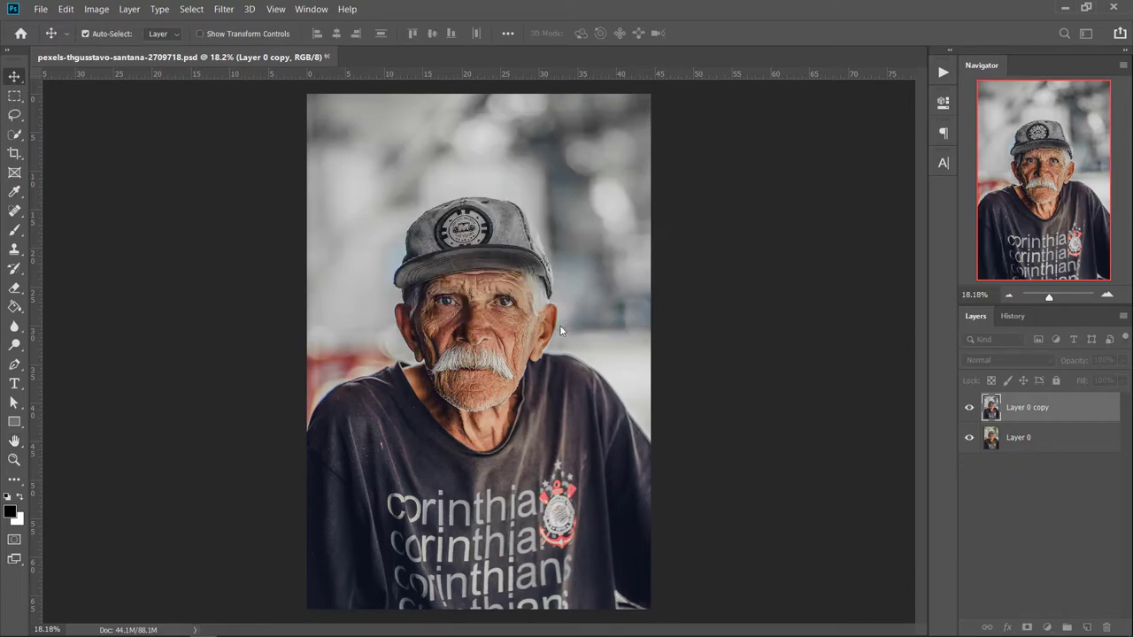
left_click(223, 9)
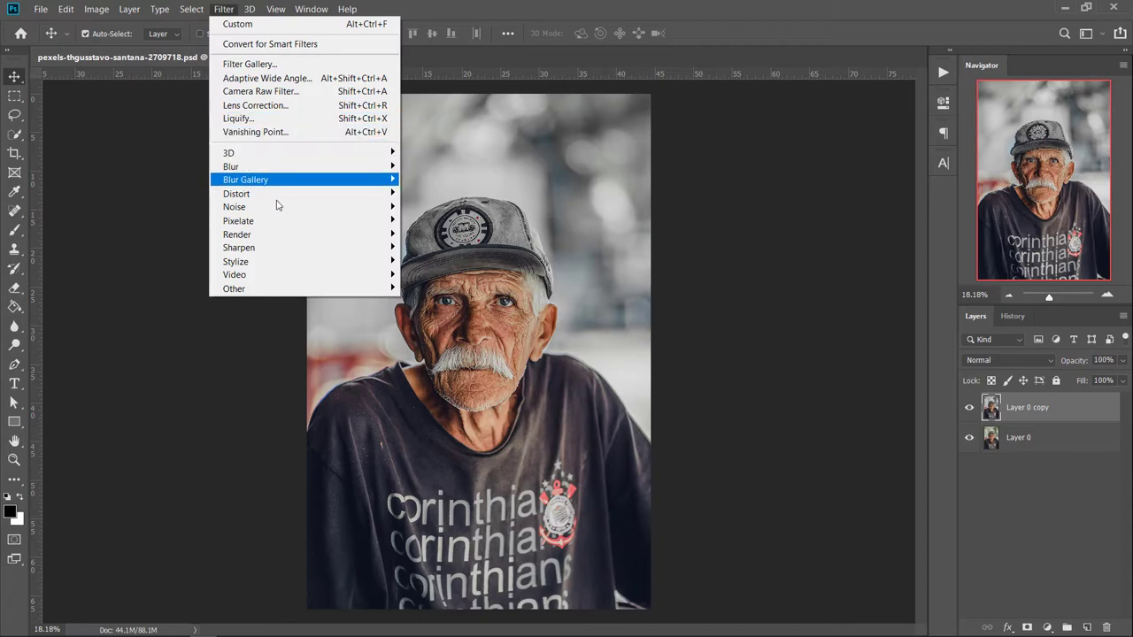
mouse_move(265, 262)
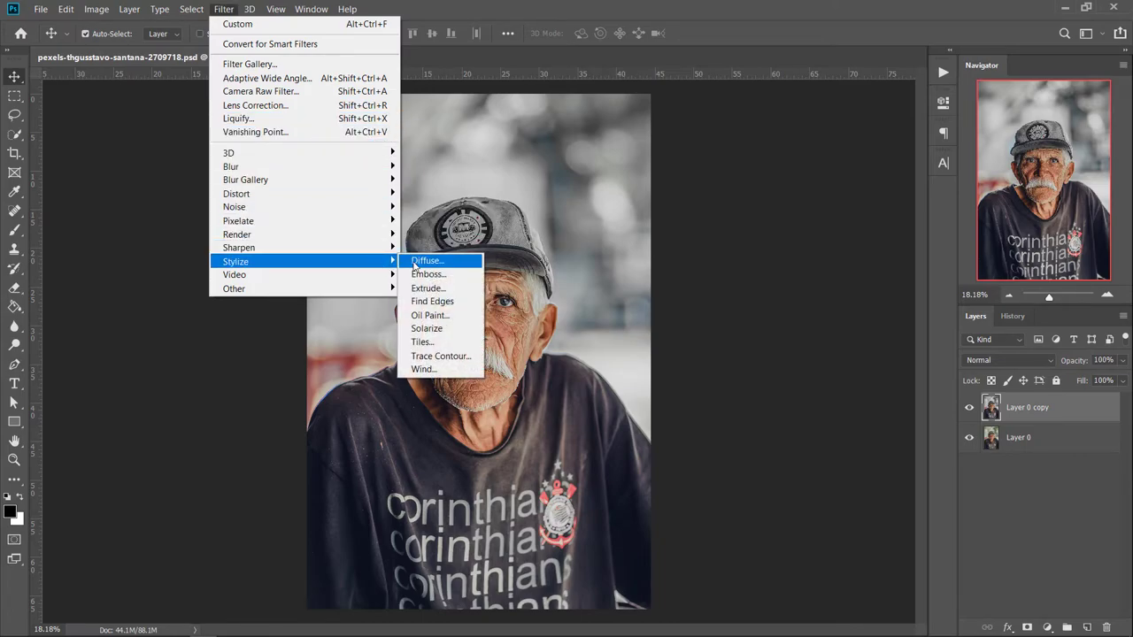
Step: Apply the Diffuse filter in Anisotropic mode to Layer 0 copy
left_click(413, 265)
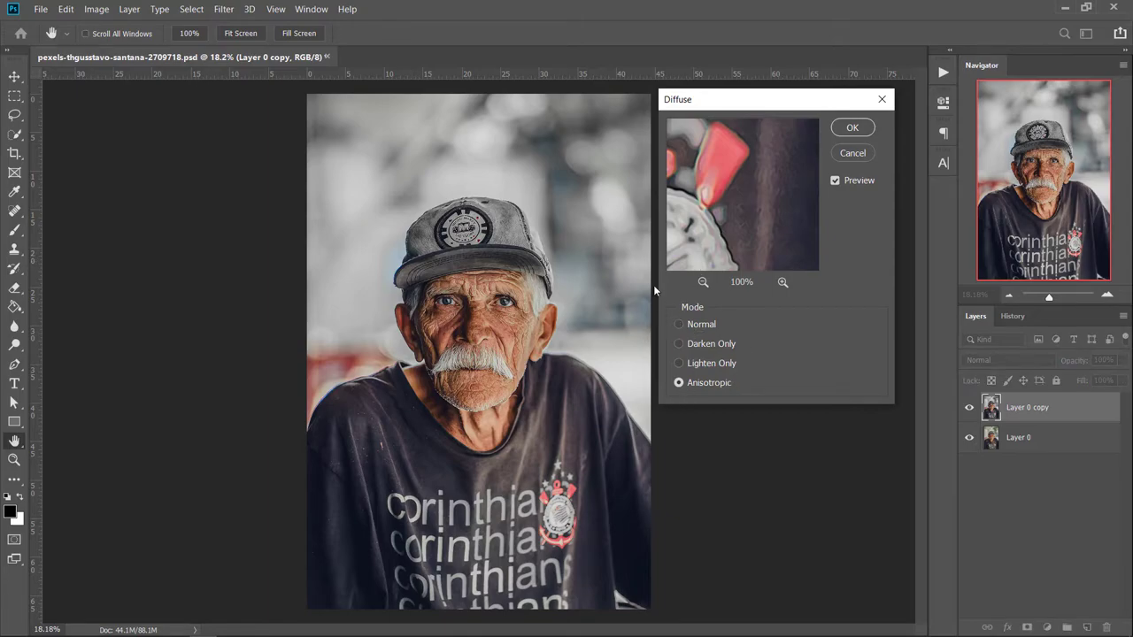
left_click(680, 382)
left_click(863, 127)
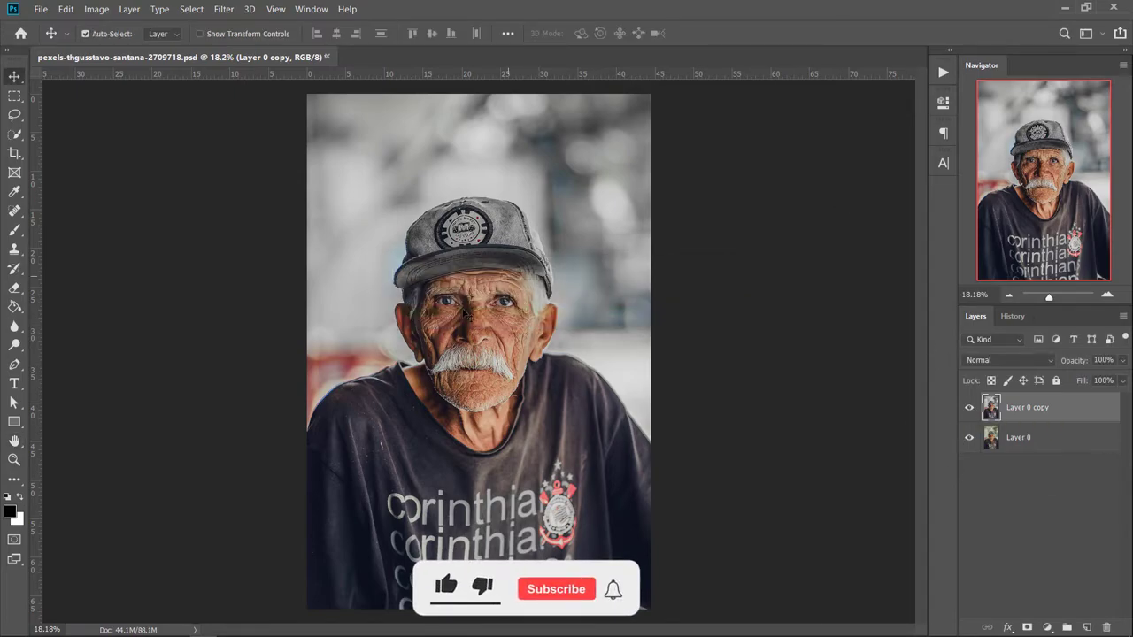
scroll(466, 313, "up", 2)
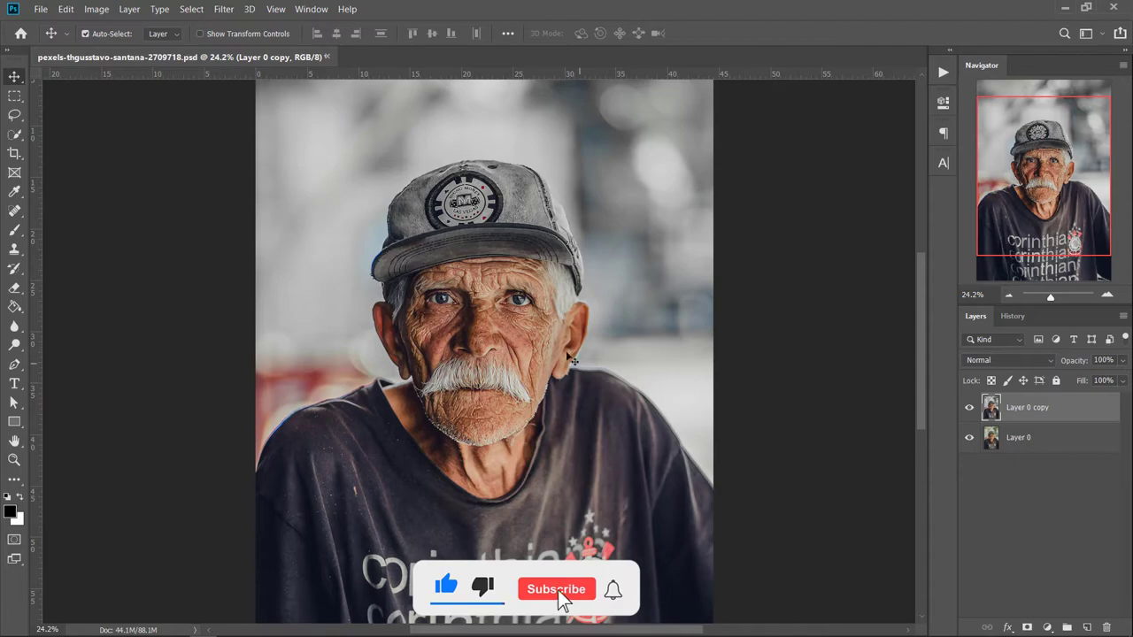
scroll(573, 360, "up", 2)
scroll(573, 360, "up", 2)
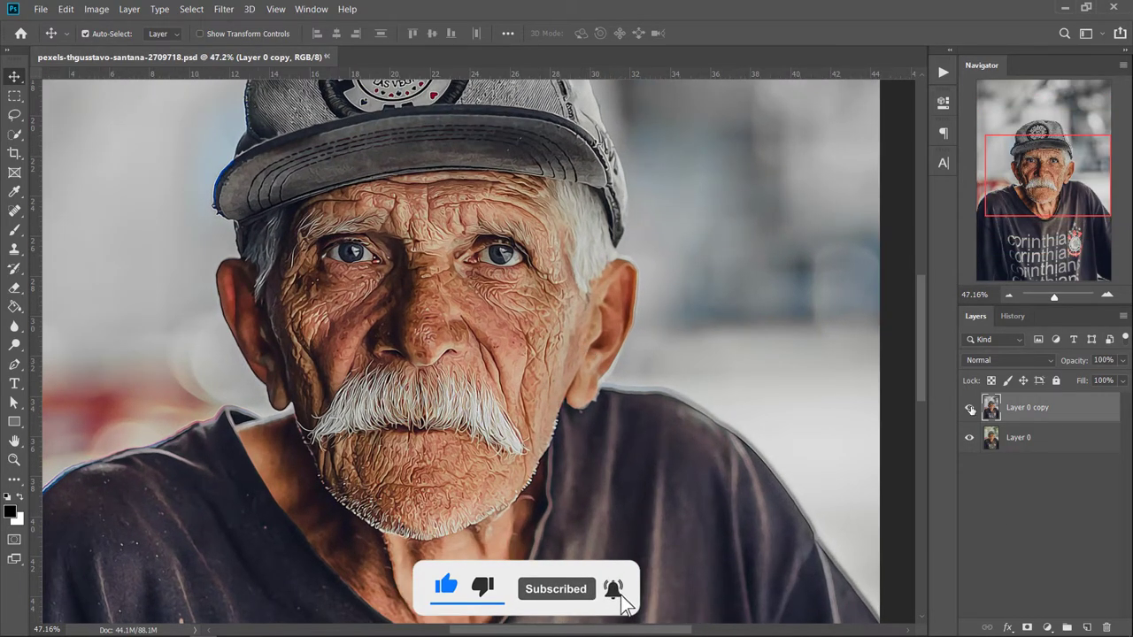
left_click(970, 409)
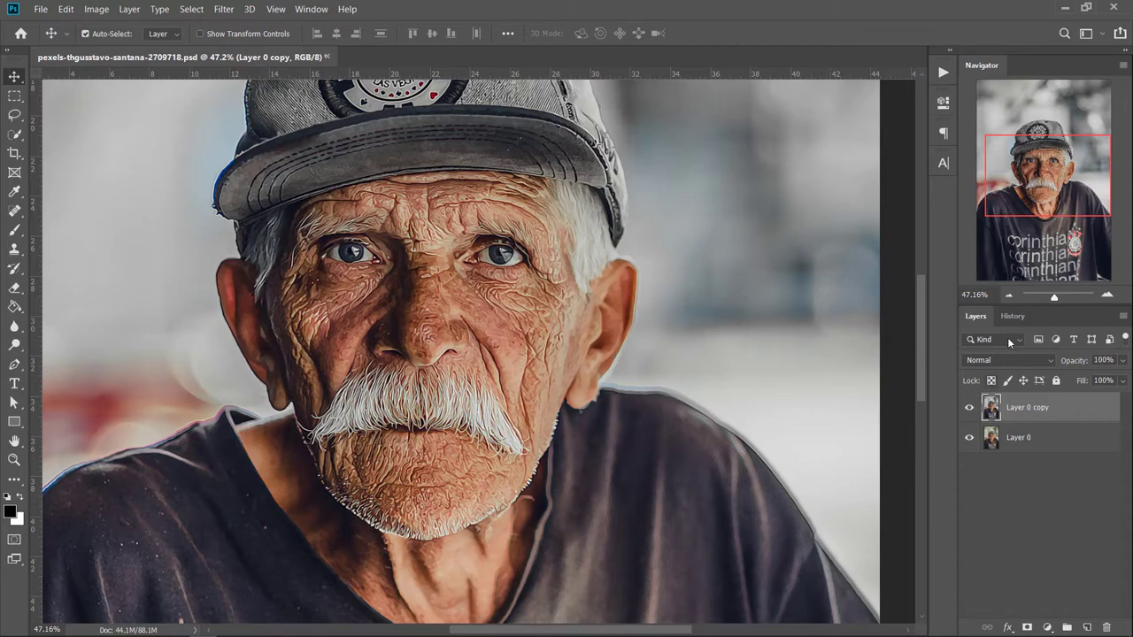
left_click(1009, 297)
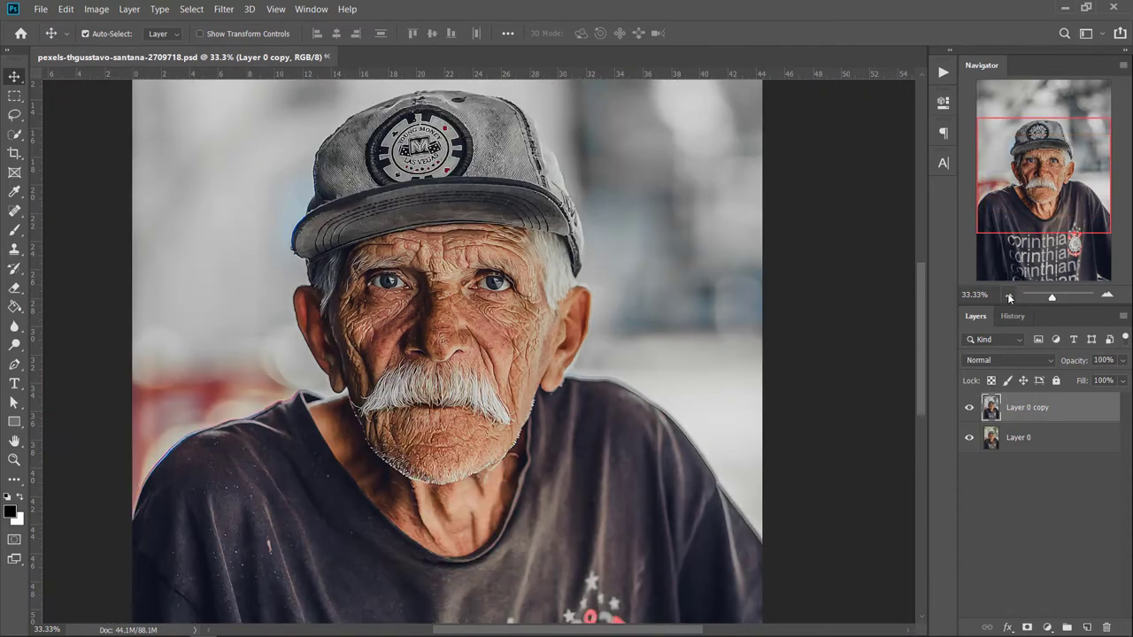
left_click(1009, 298)
left_click(1010, 296)
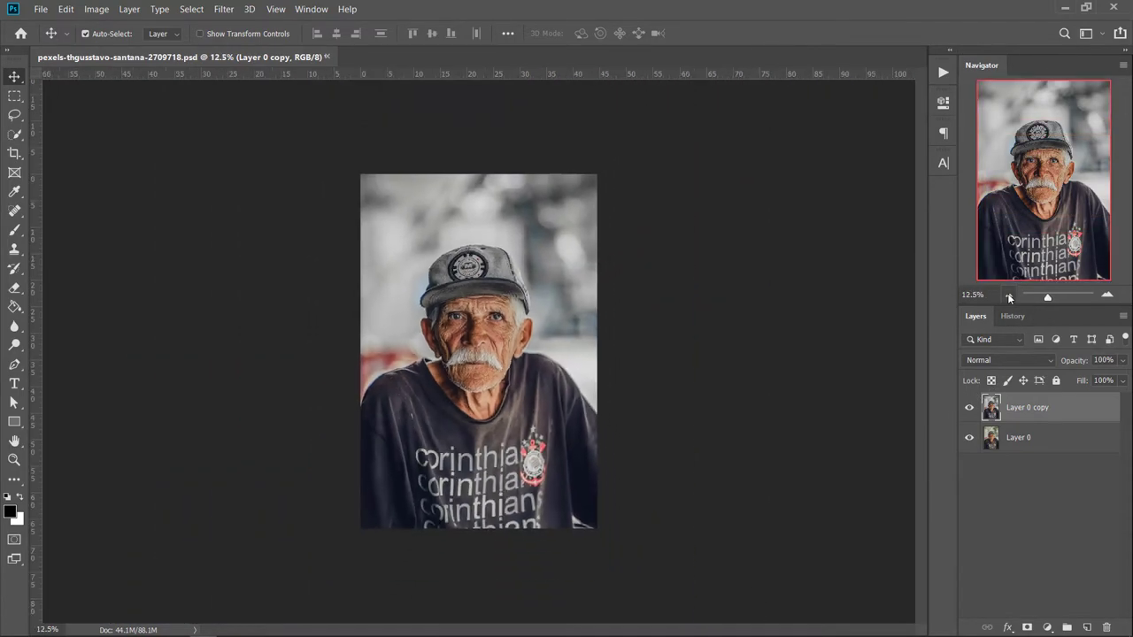
left_click(1108, 296)
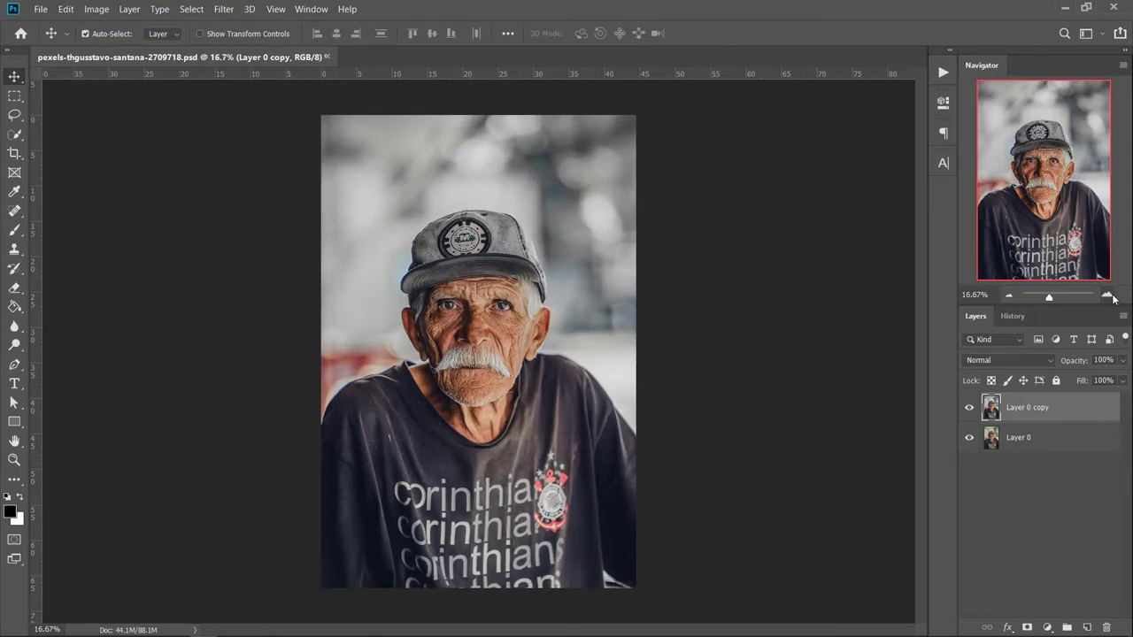
left_click(1108, 296)
left_click(1009, 296)
Step: Look through the Filter menu and close it without applying a filter
scroll(602, 348, "up", 1)
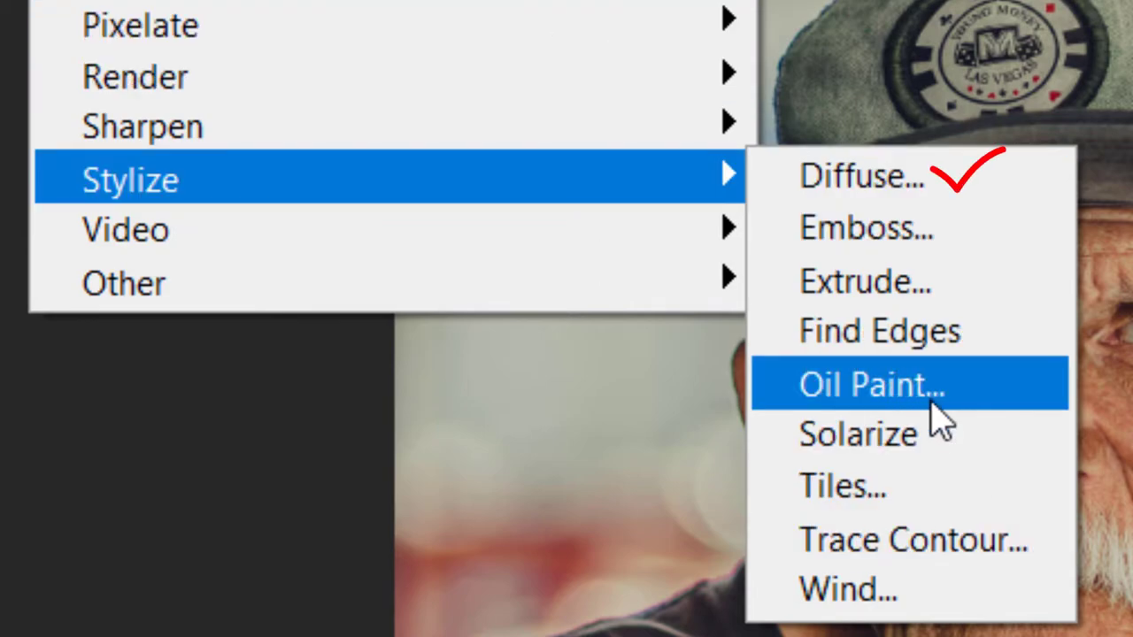
mouse_move(372, 190)
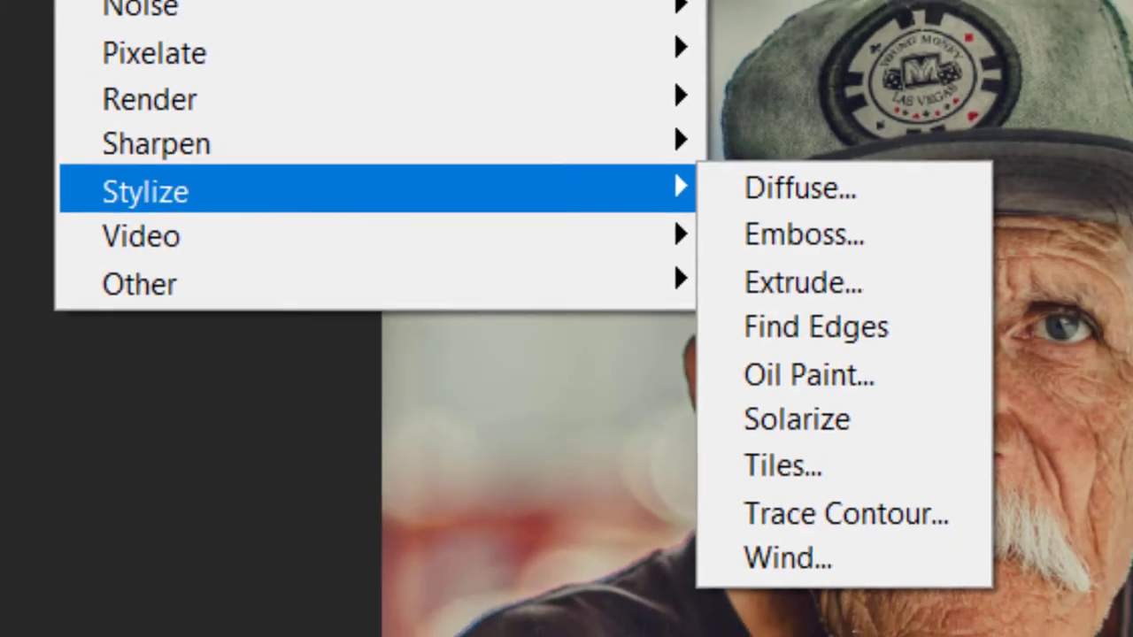
left_click(372, 22)
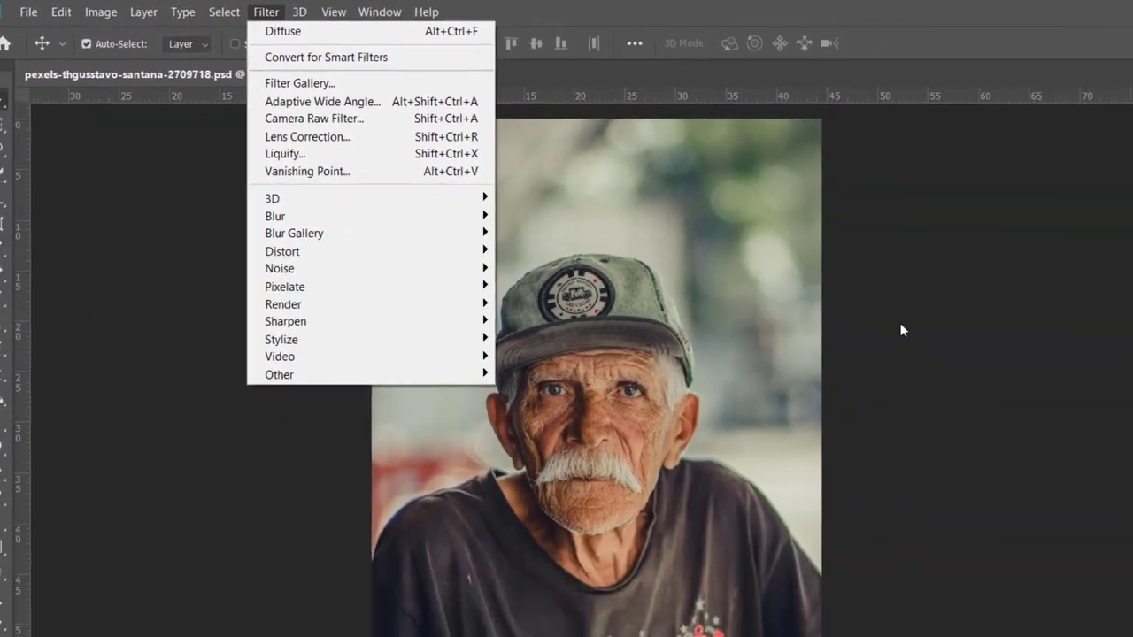
left_click(900, 324)
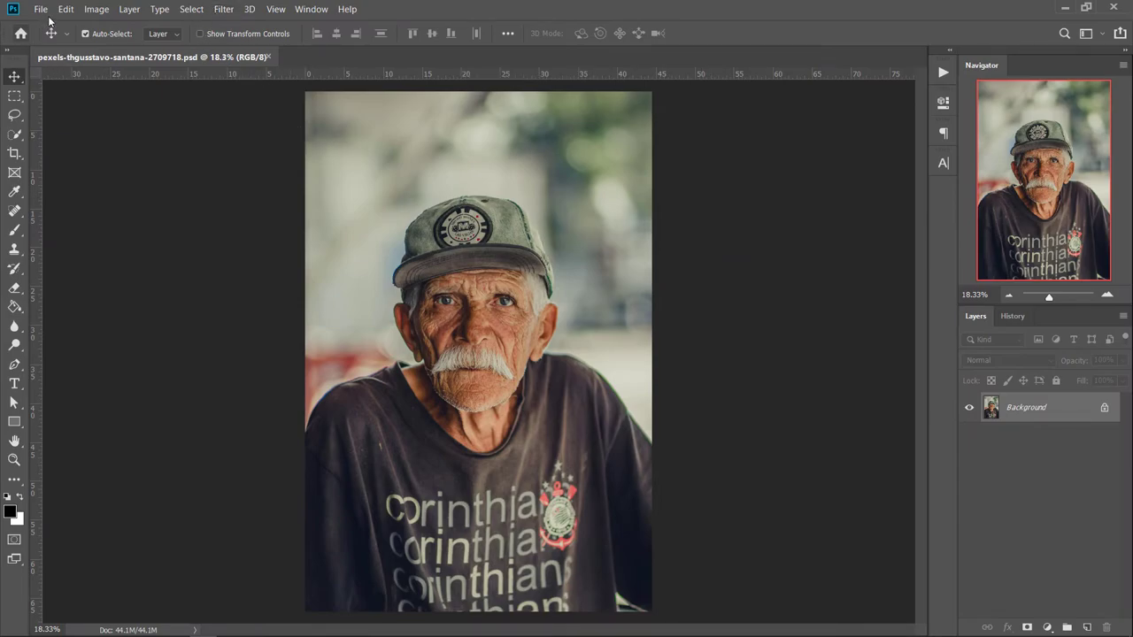
Step: Show the Actions panel from the Window menu
left_click(223, 9)
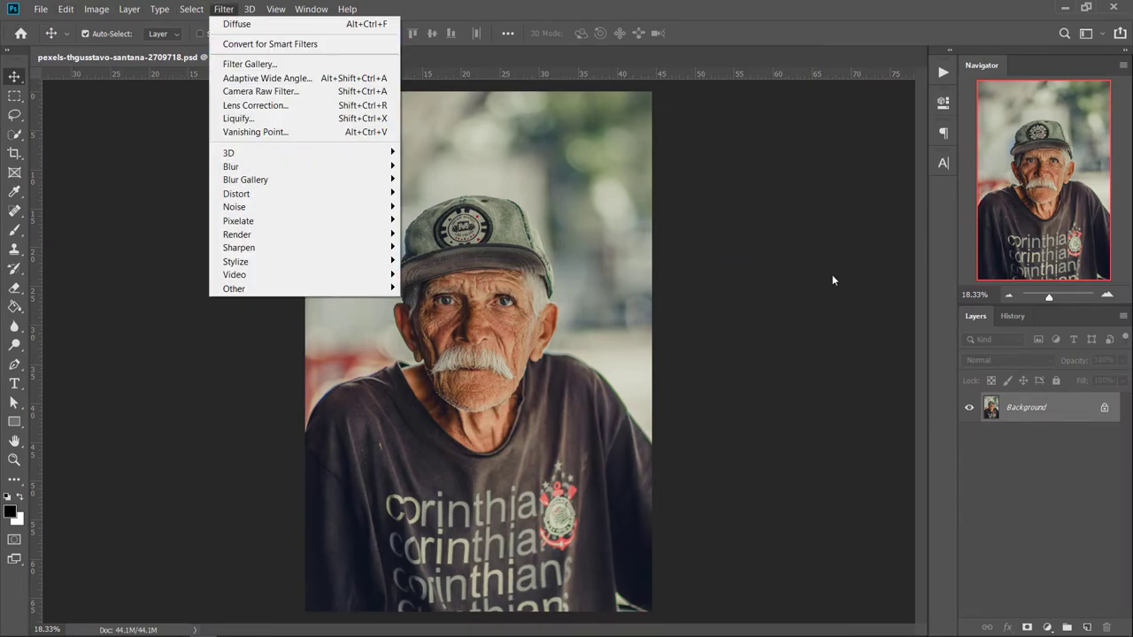
key("Escape")
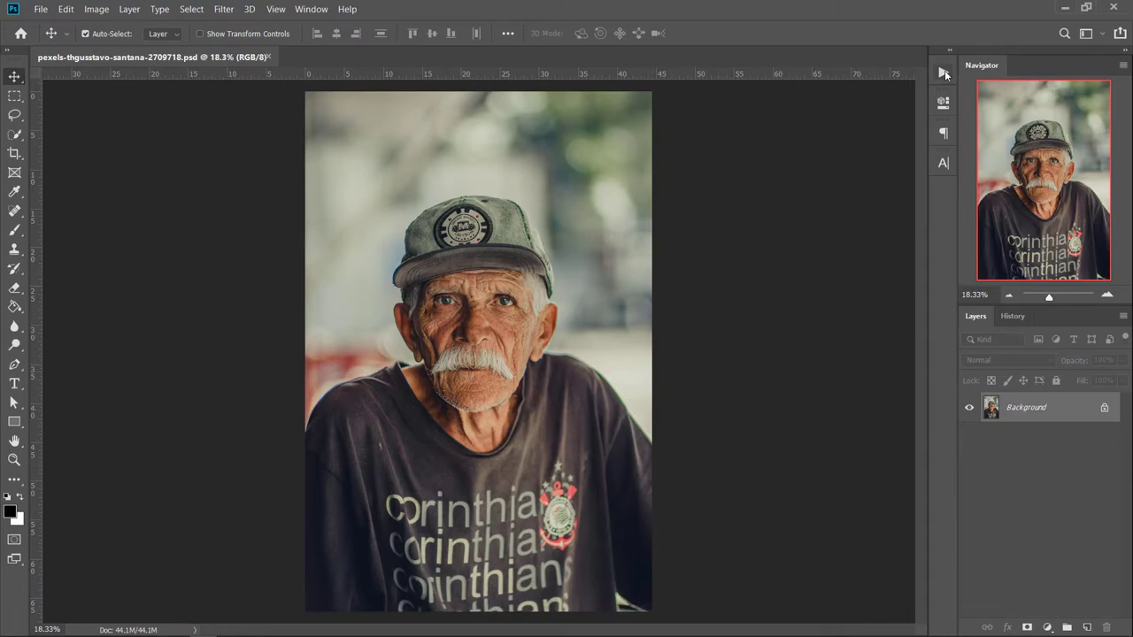
left_click(309, 10)
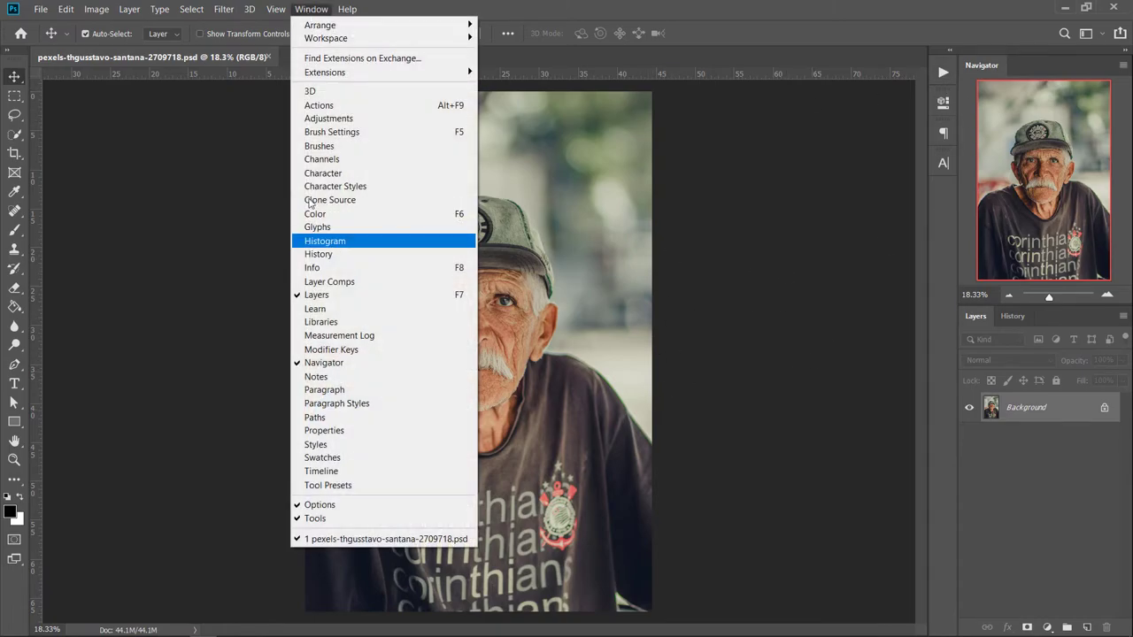
left_click(312, 108)
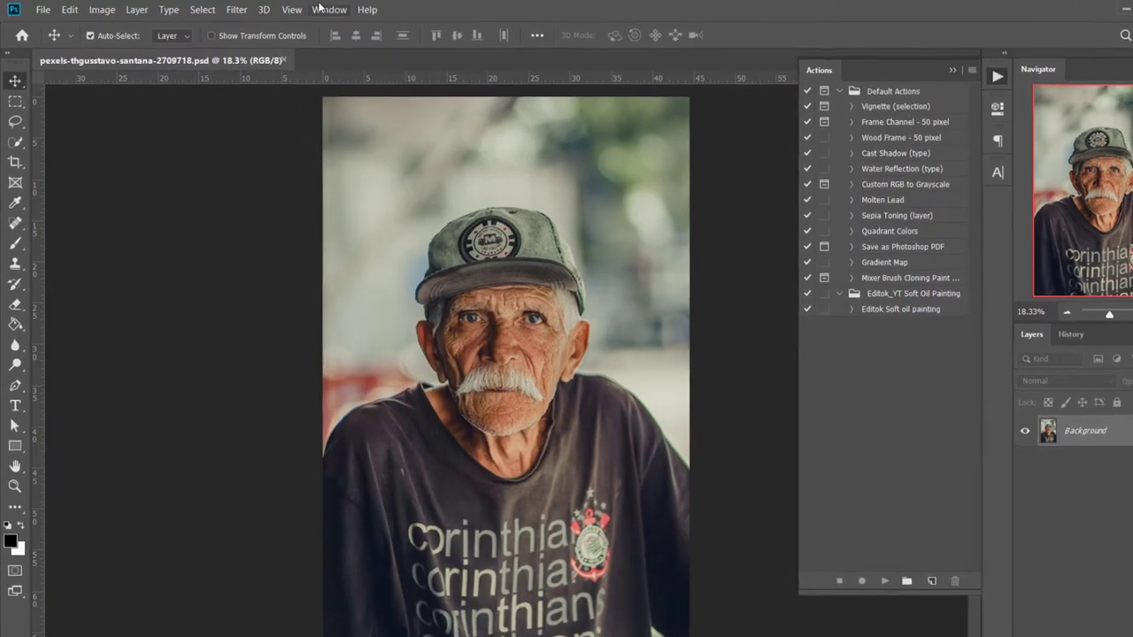
left_click(310, 9)
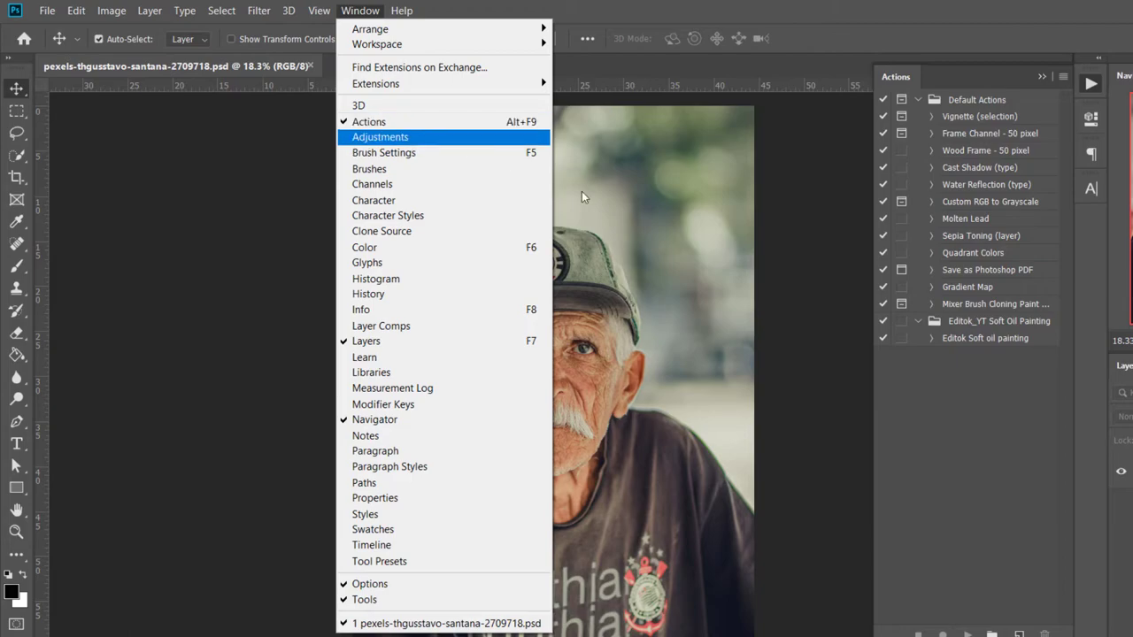
left_click(800, 353)
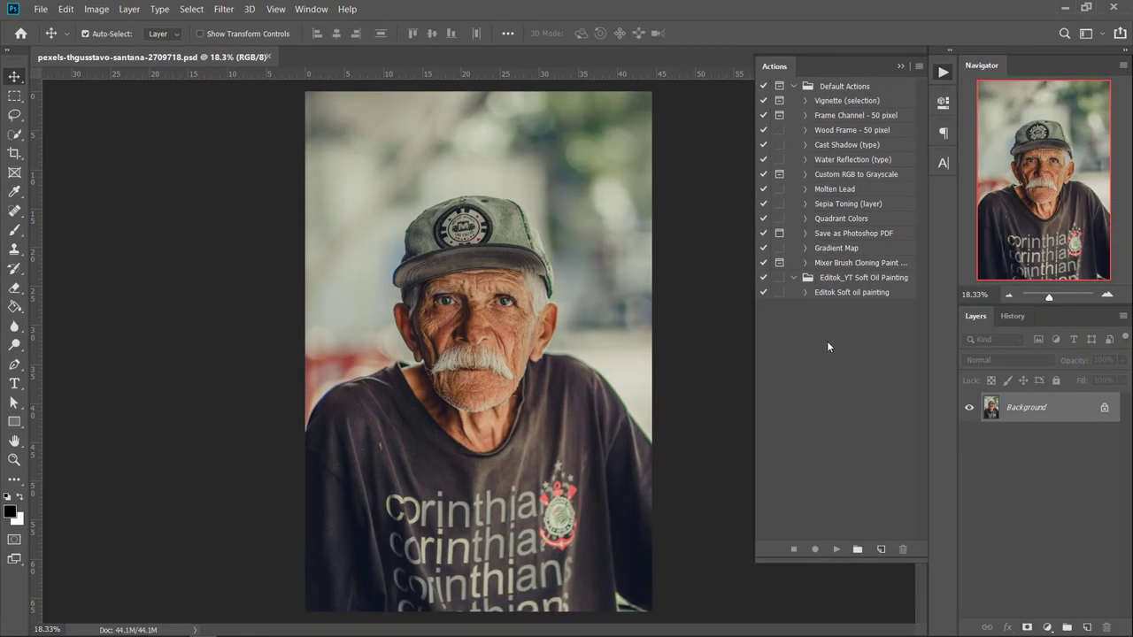
Step: Toggle Button Mode on and off, then select the Editok Soft oil painting action
left_click(920, 68)
left_click(965, 71)
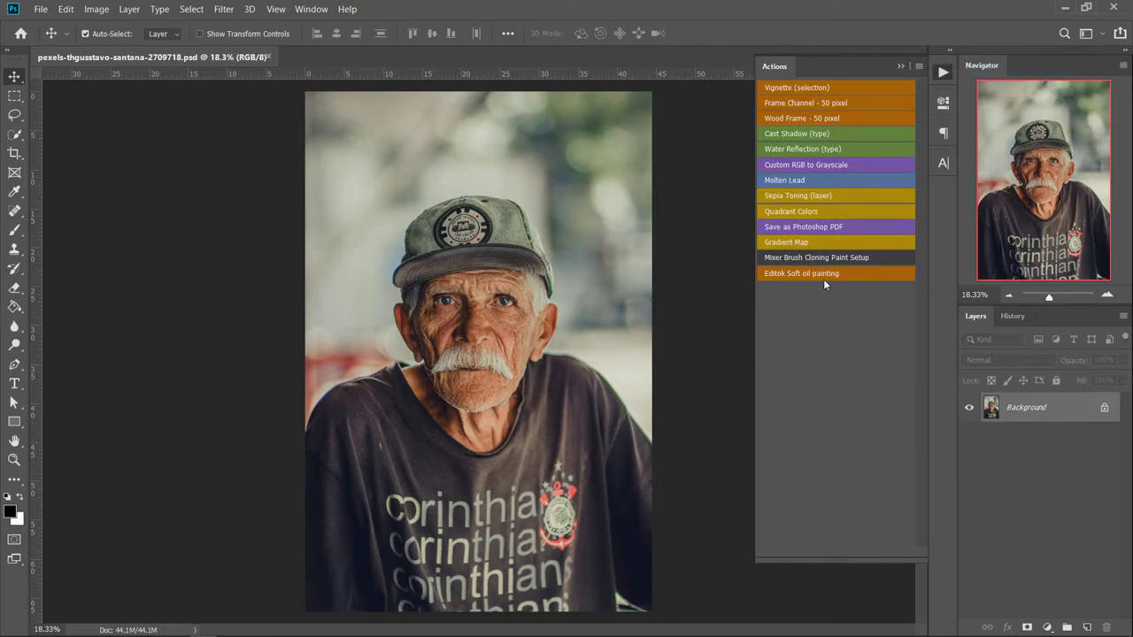
left_click(919, 66)
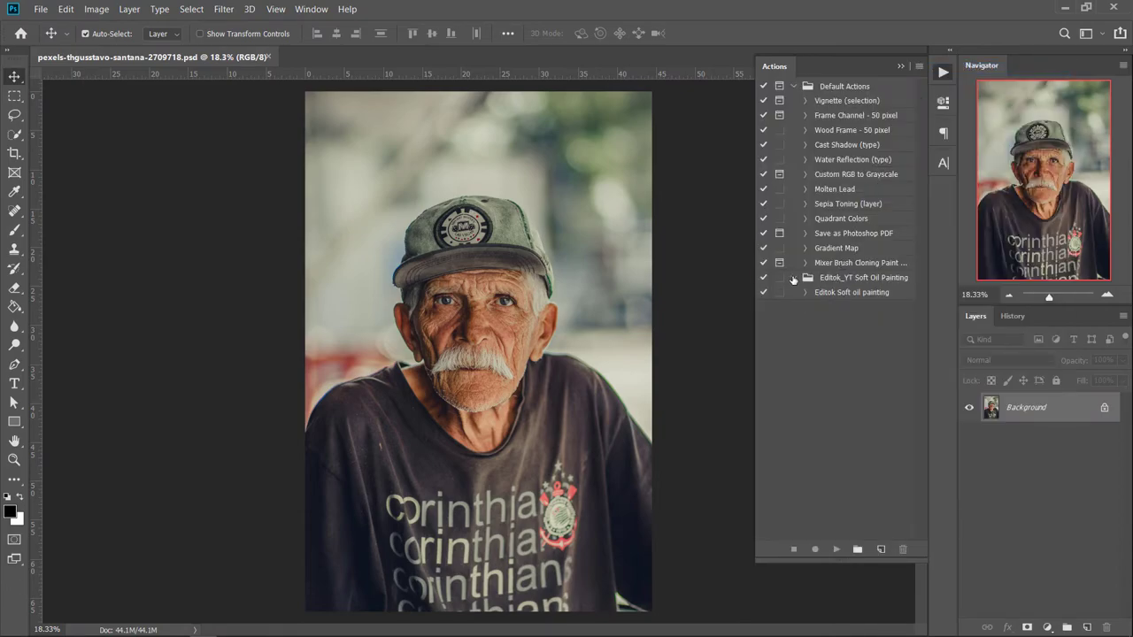
left_click(854, 294)
Step: Run the Editok Soft oil painting action and review the resulting layer stack
left_click(838, 550)
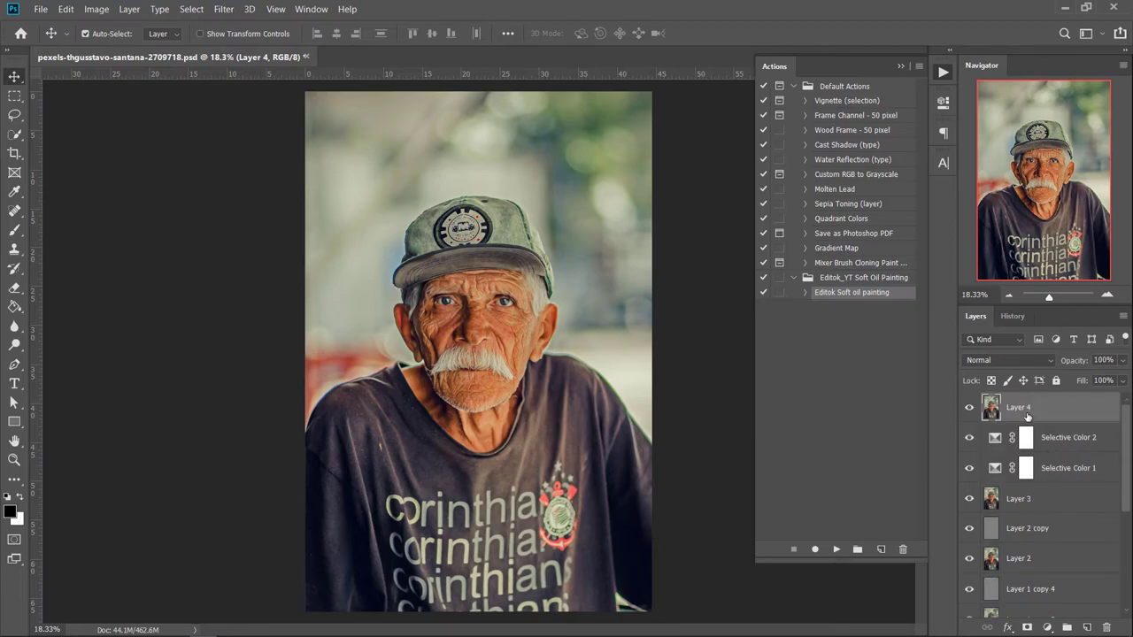
scroll(1033, 466, "down", 3)
scroll(1033, 487, "down", 1)
scroll(1034, 510, "down", 2)
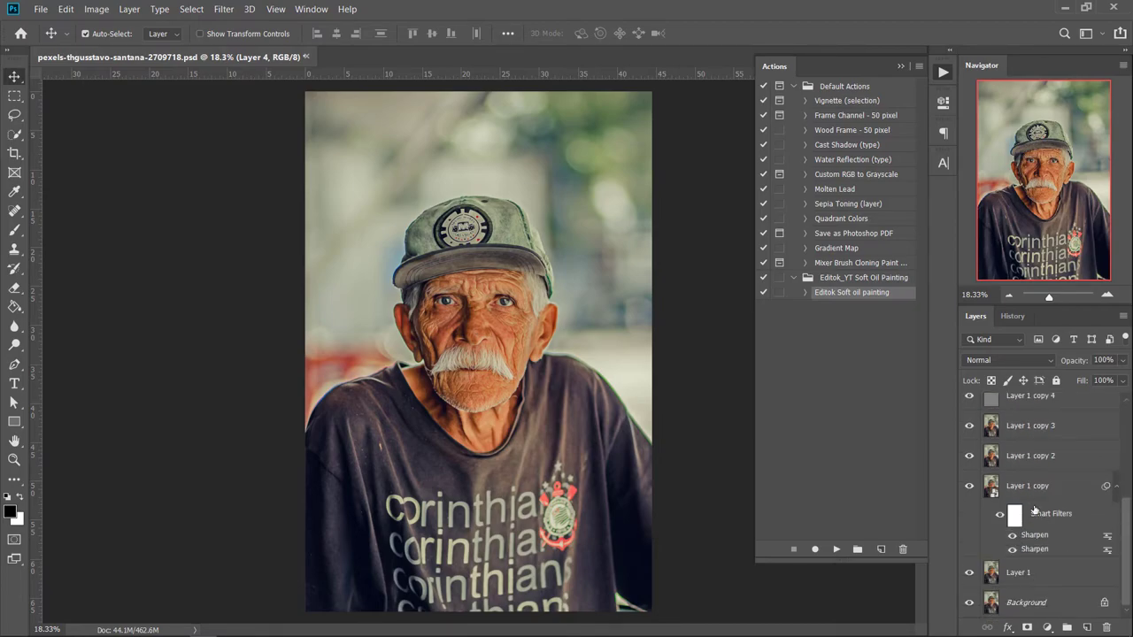
Step: Select Layer 1 through Layer 1 copy 4 and toggle Layer 4 to compare with the original
left_click(1031, 576, "shift")
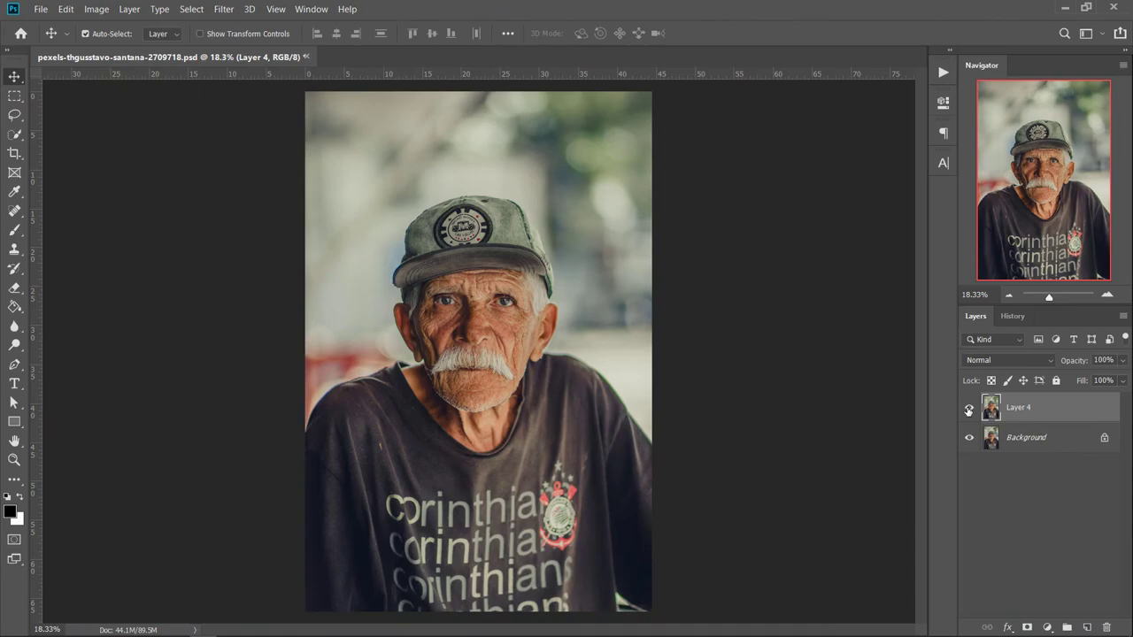
left_click(968, 409)
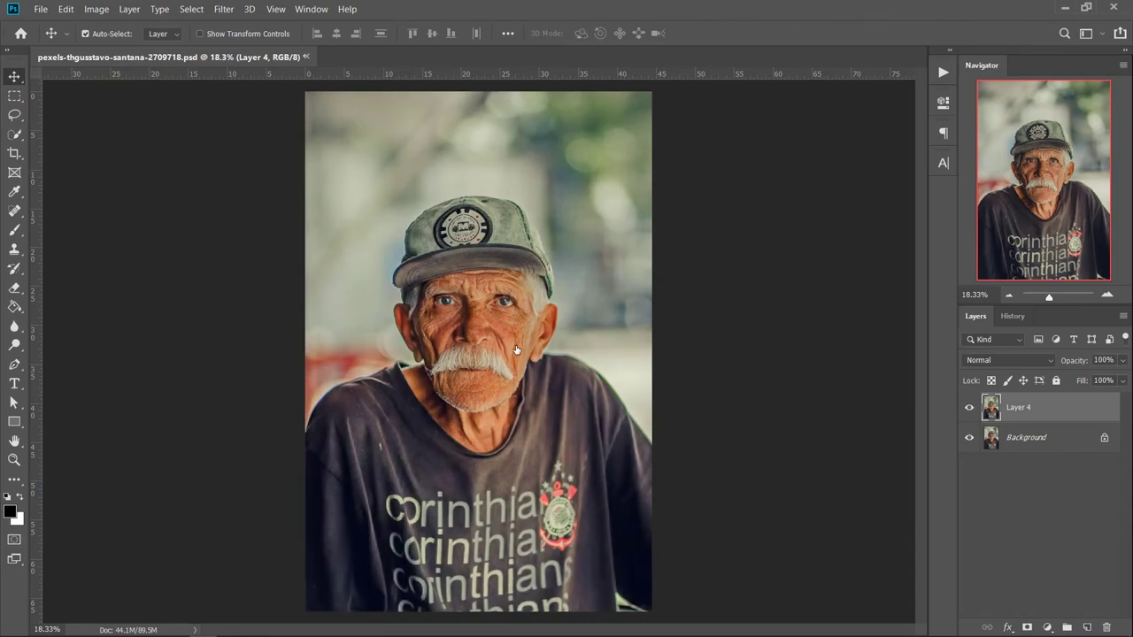
Step: In Camera Raw, set Clarity +6, Temperature -7, and fully desaturate greens and blues
left_click(224, 9)
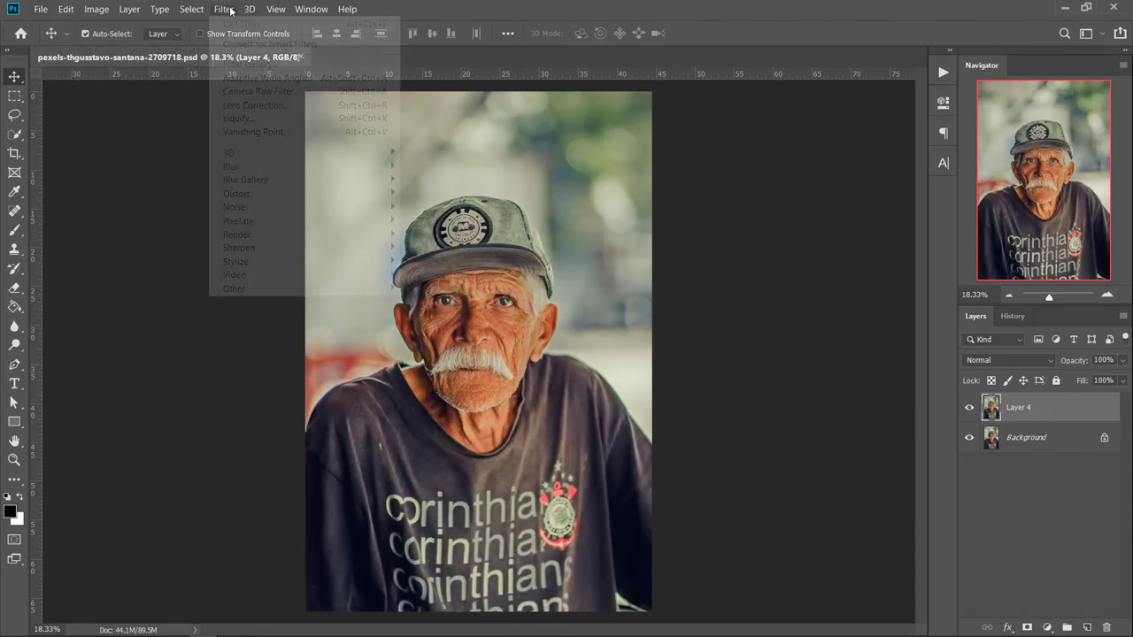
left_click(259, 91)
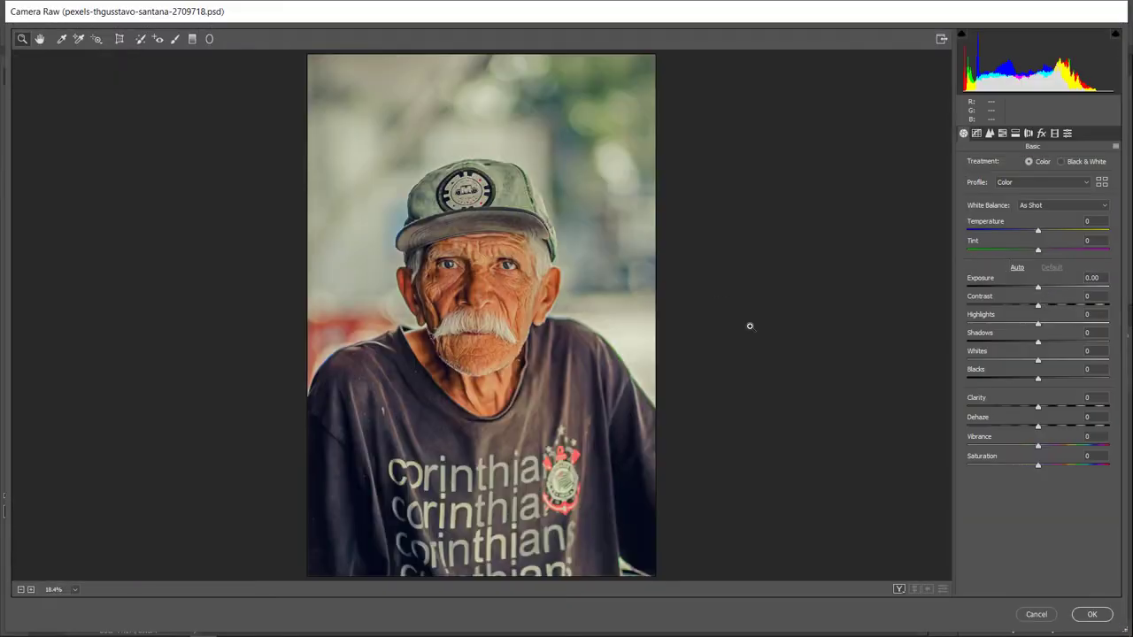
left_click_drag(1038, 408, 1043, 409)
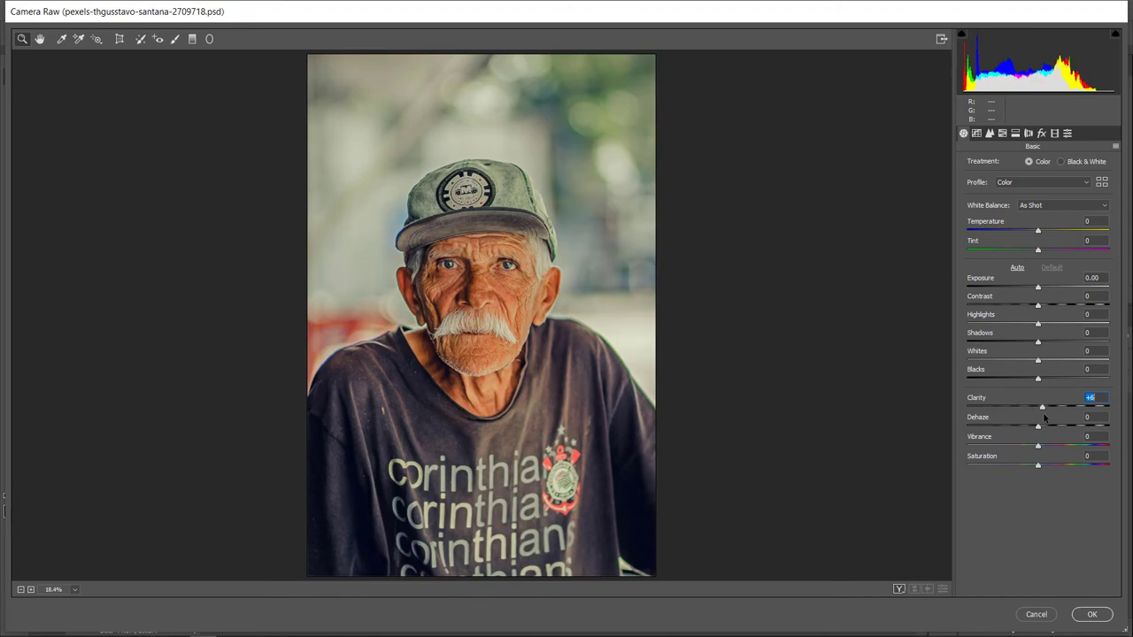
left_click_drag(1039, 232, 1034, 235)
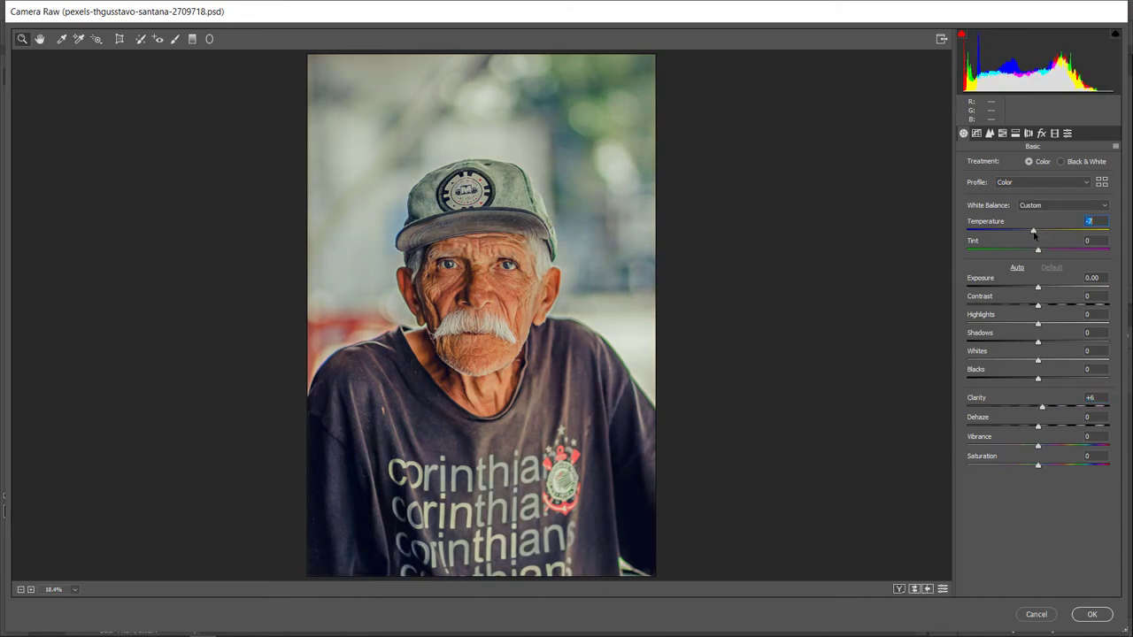
left_click(1003, 133)
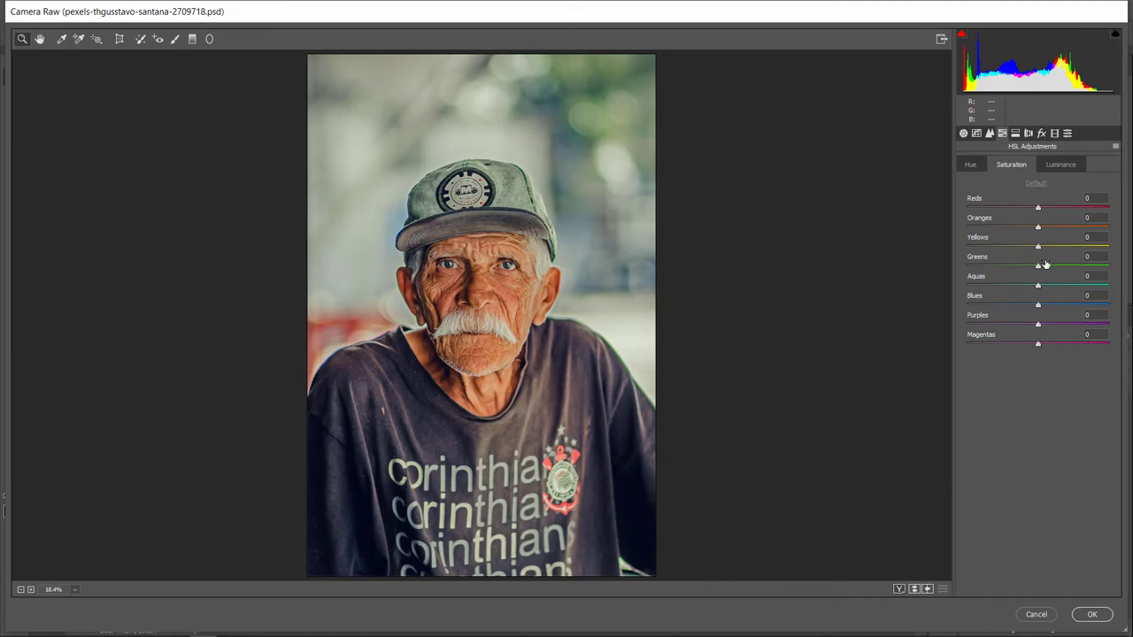
left_click_drag(982, 268, 936, 271)
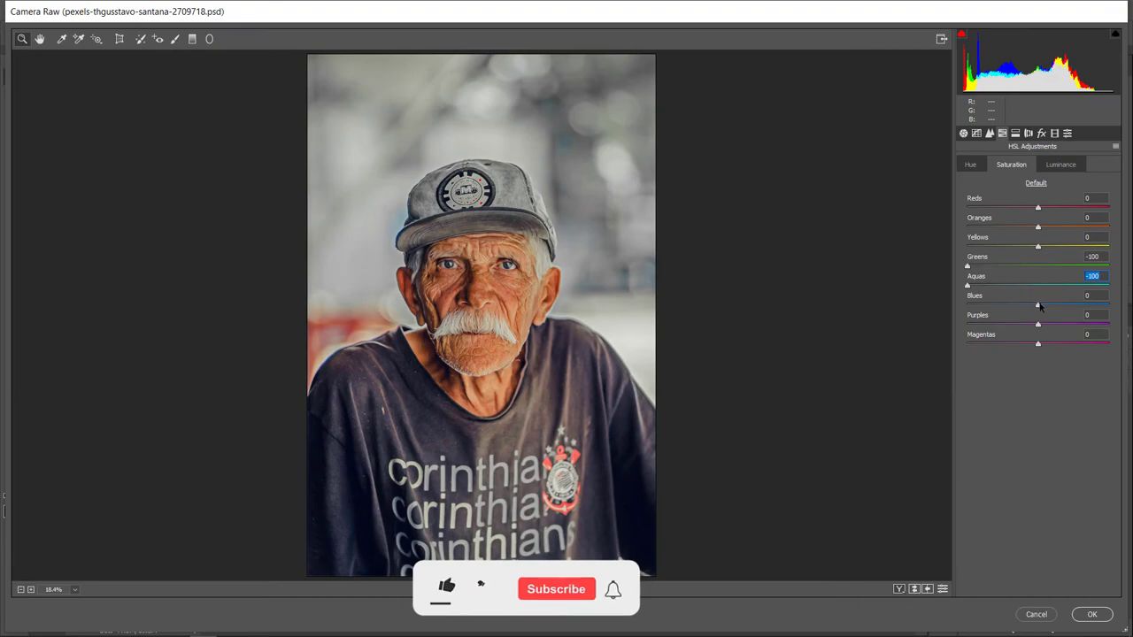
left_click_drag(1038, 305, 961, 306)
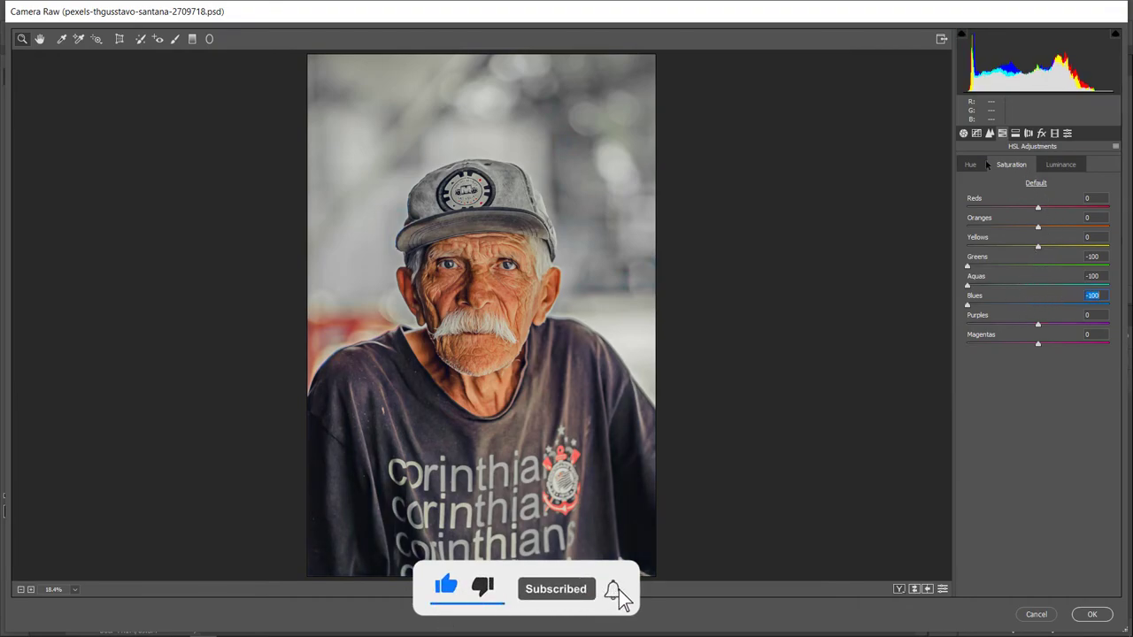
Step: Raise orange luminance to +23 and red luminance to +63, lower red saturation, and apply
left_click(1049, 165)
left_click_drag(1038, 227, 1054, 228)
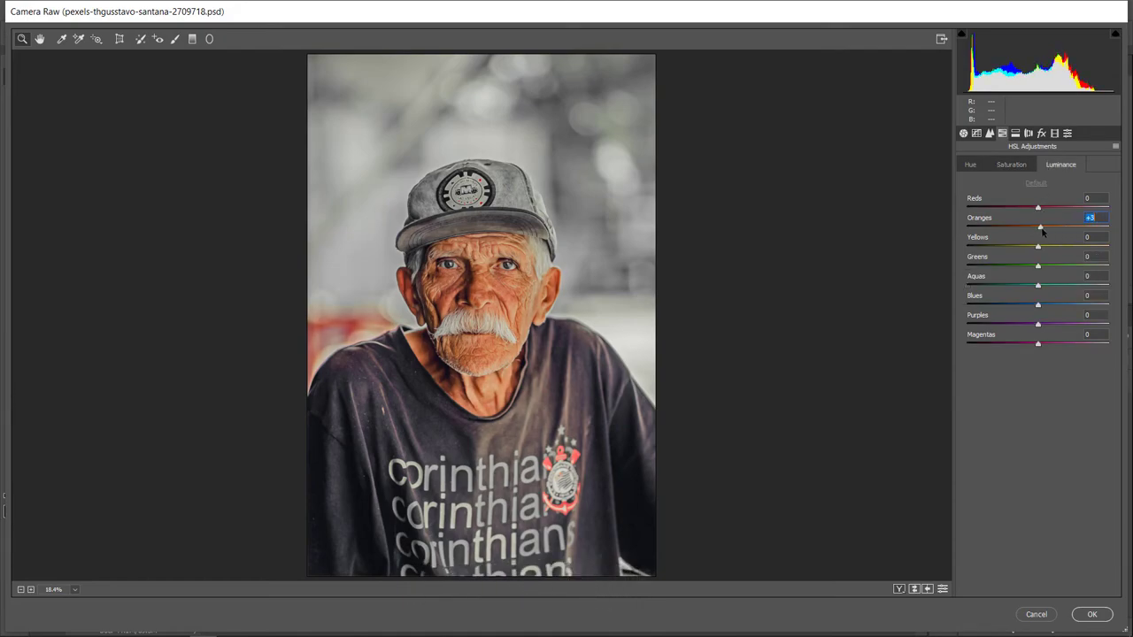
mouse_move(1066, 209)
left_mouse_down()
mouse_move(1082, 209)
mouse_move(1054, 209)
left_mouse_up()
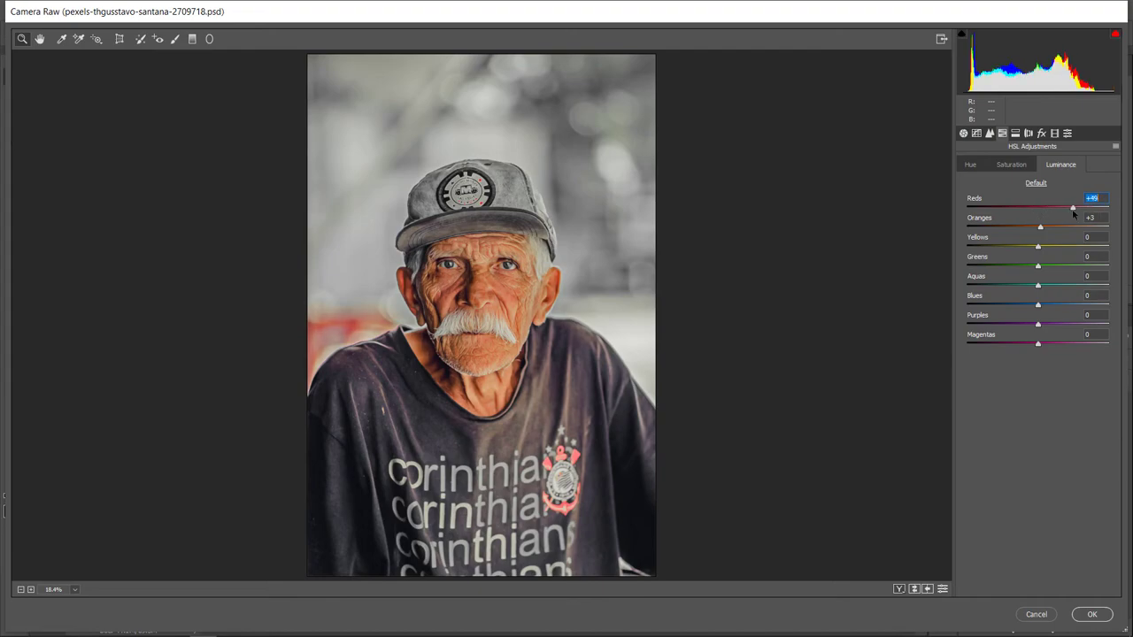
left_click(1009, 165)
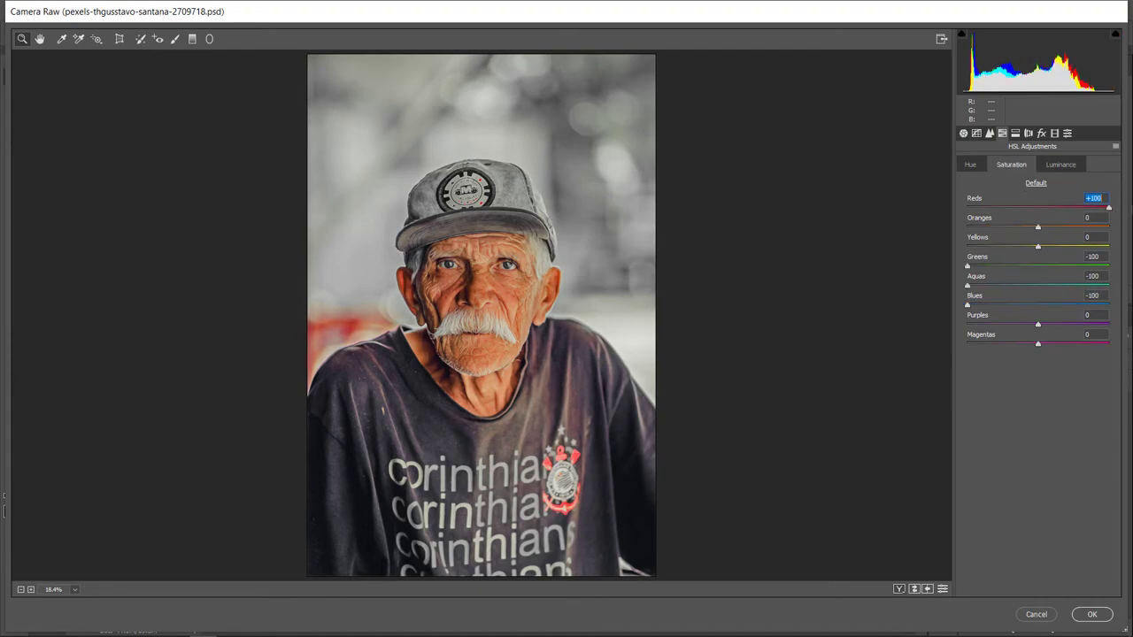
left_click_drag(1109, 207, 952, 205)
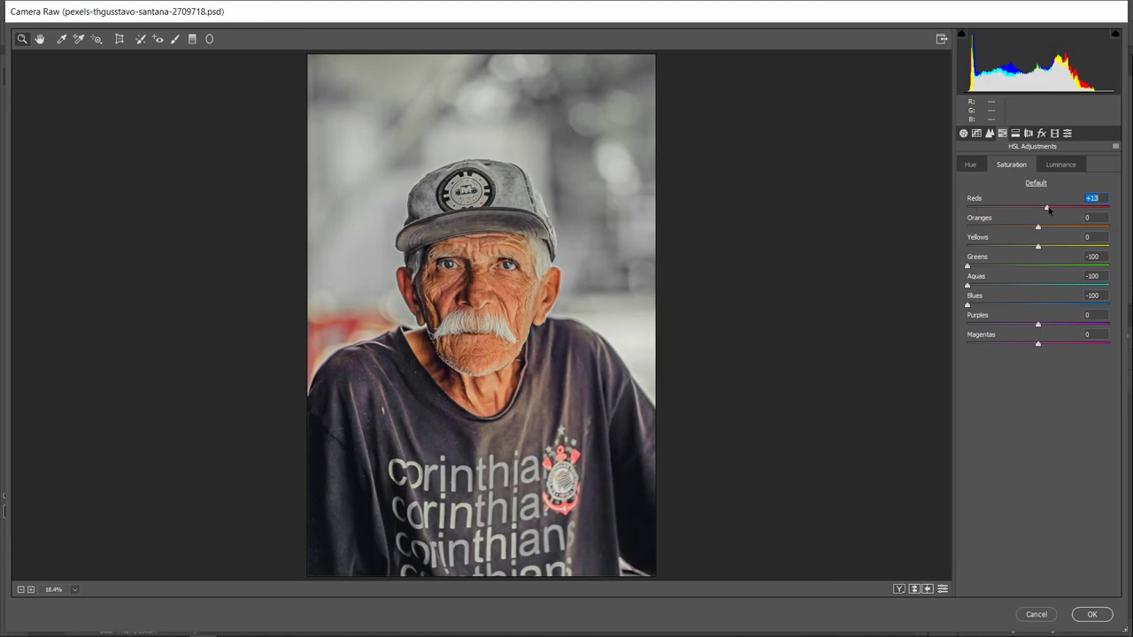
left_click(1092, 614)
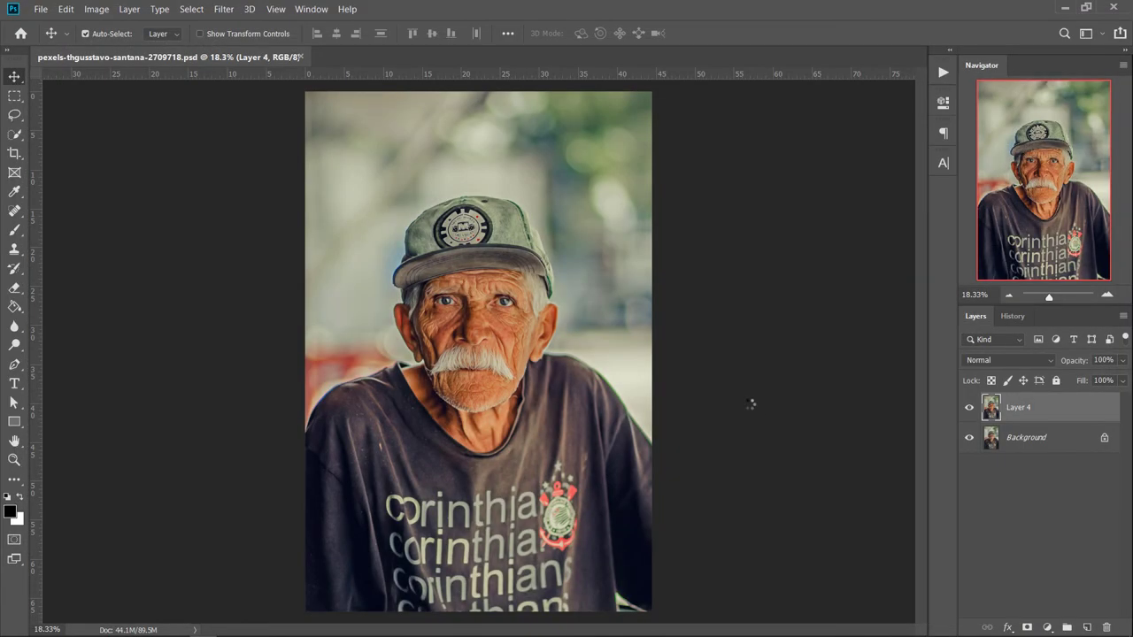
left_click(970, 408)
scroll(481, 368, "up", 2)
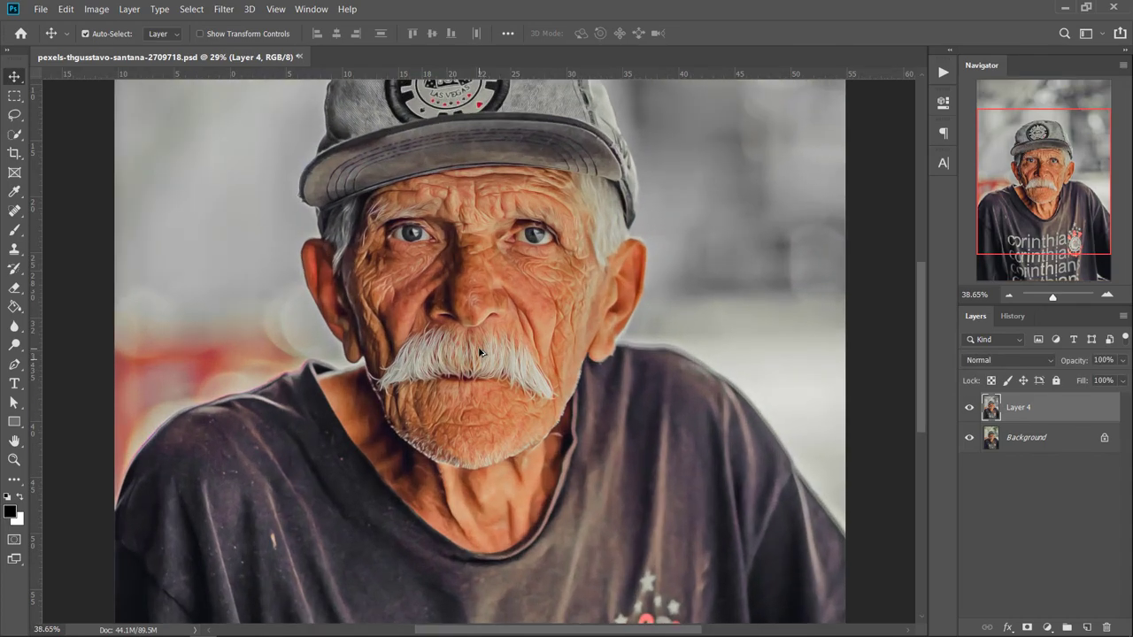
scroll(480, 365, "up", 2)
scroll(483, 362, "up", 2)
scroll(485, 354, "up", 1)
scroll(486, 354, "up", 1)
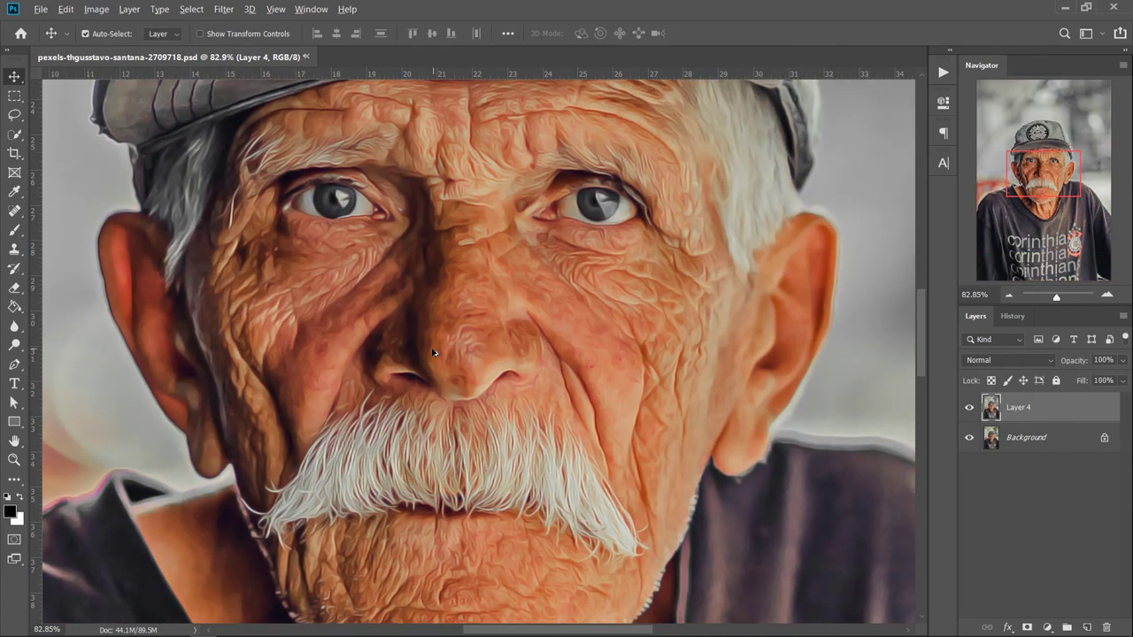
scroll(496, 346, "up", 1)
mouse_move(506, 329)
left_mouse_down()
mouse_move(733, 321)
mouse_move(682, 336)
mouse_move(557, 336)
left_mouse_up()
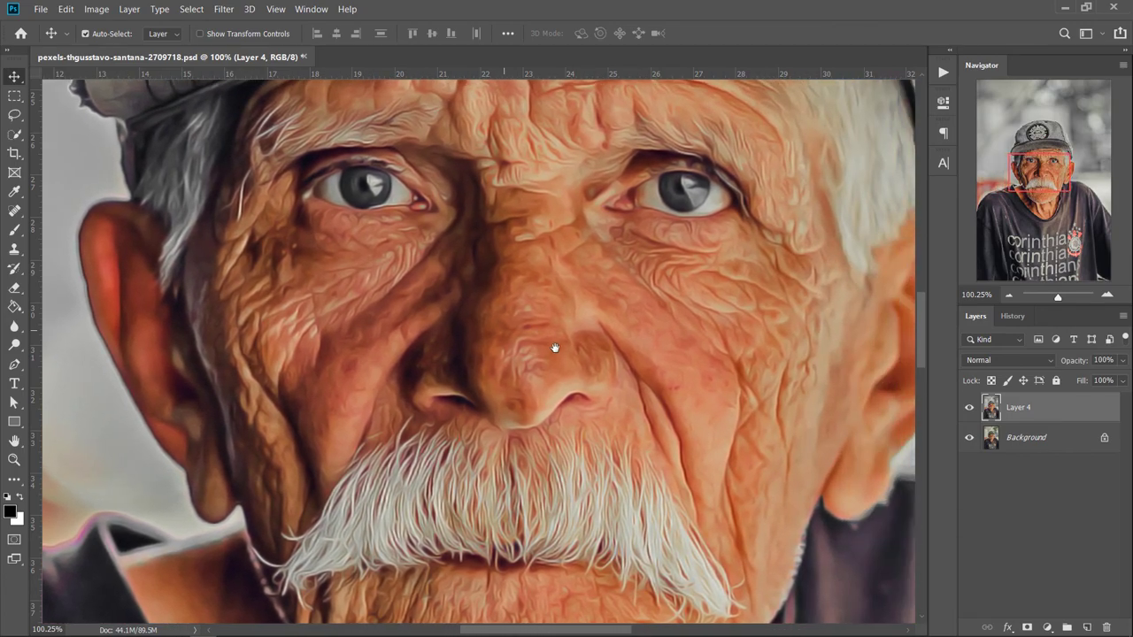
left_click(971, 408)
left_click(971, 408)
left_click(972, 408)
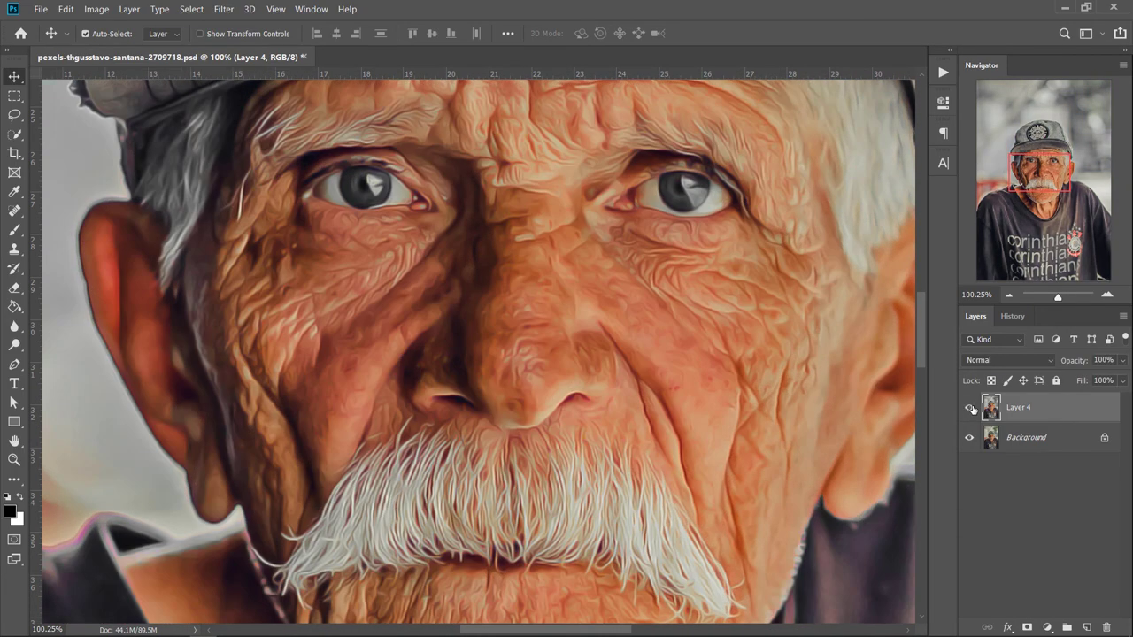
left_click(972, 408)
left_click(972, 408)
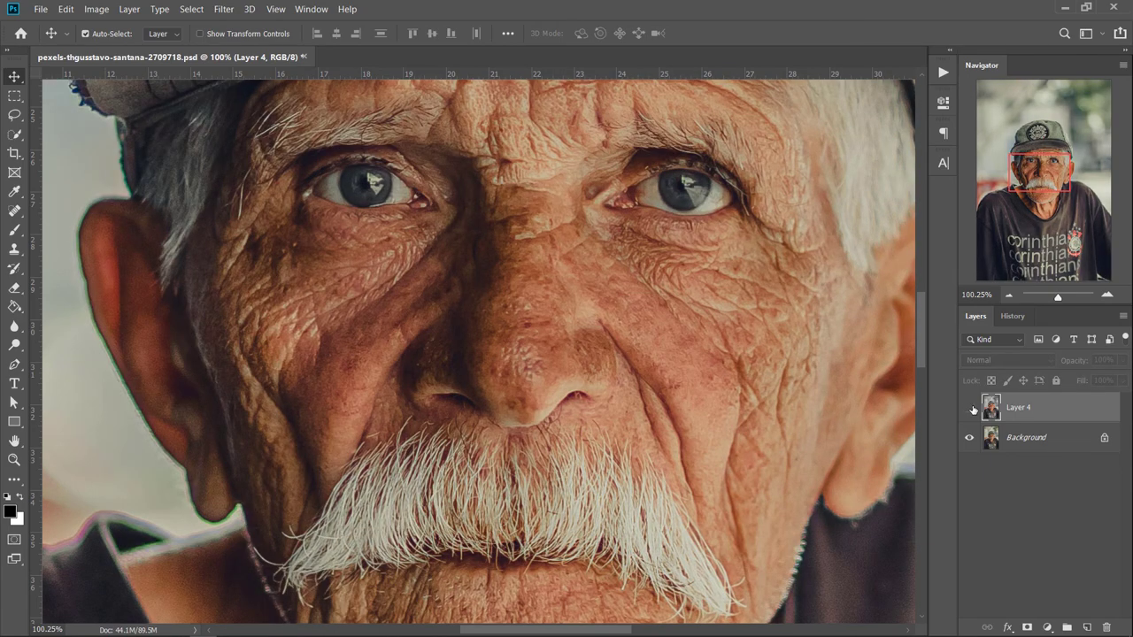
left_click_drag(746, 403, 687, 403)
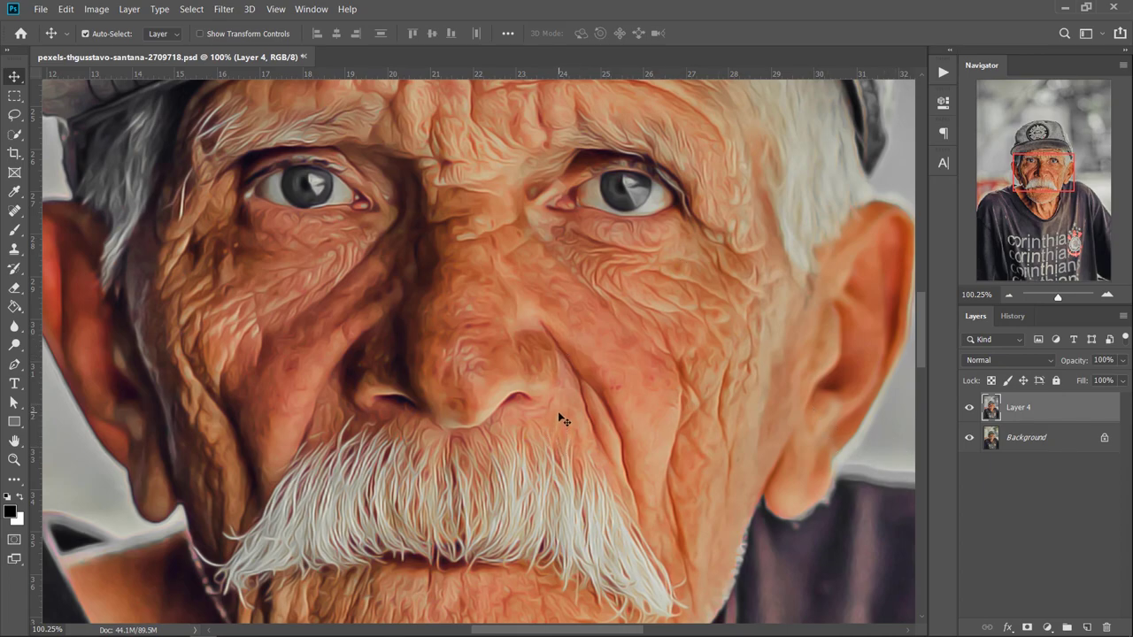
scroll(562, 419, "down", 3)
scroll(575, 408, "down", 2)
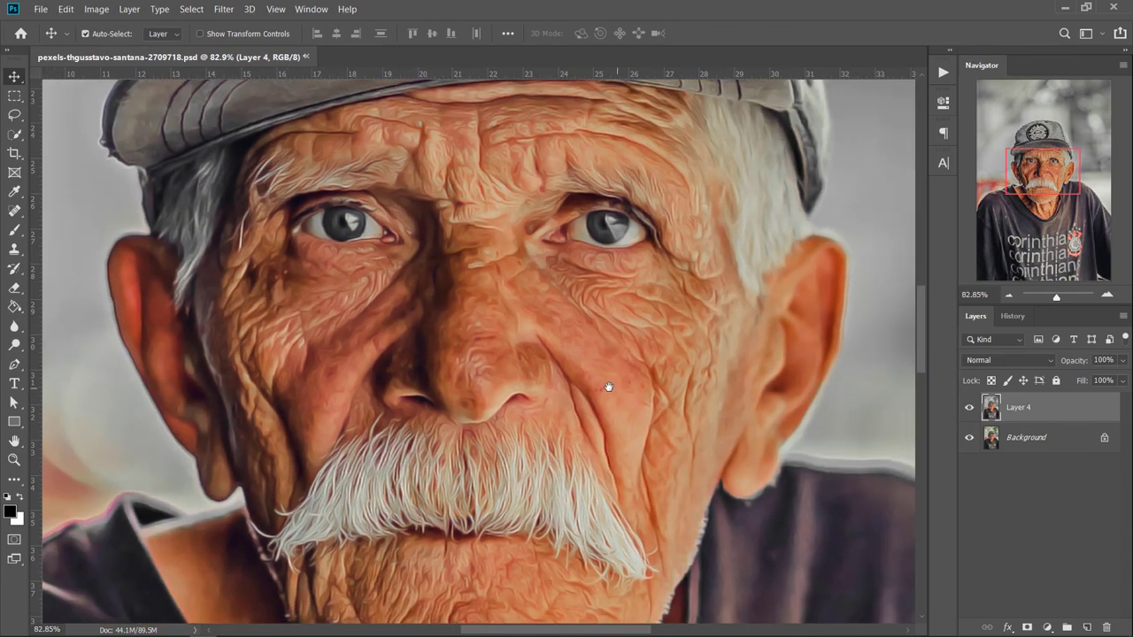
mouse_move(609, 387)
left_mouse_down()
mouse_move(546, 404)
mouse_move(571, 430)
mouse_move(529, 428)
left_mouse_up()
key("ctrl+r")
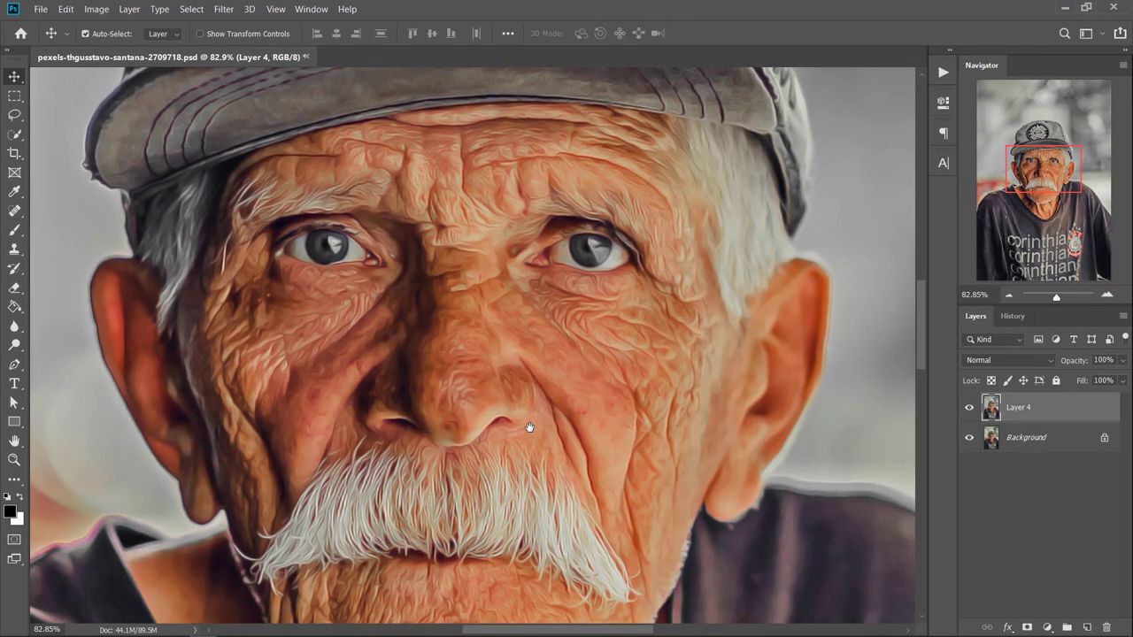